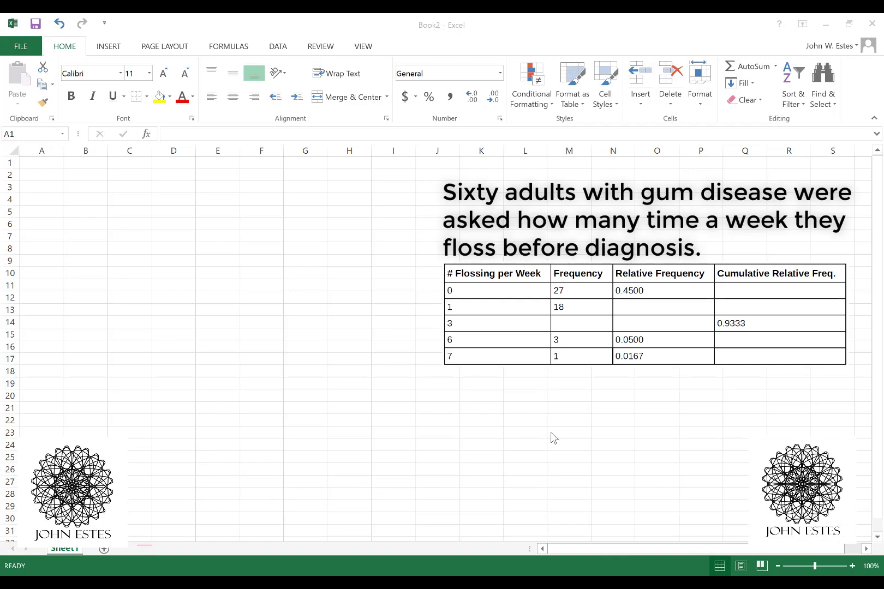
Step: Enter the headers "# of Flossings", "Frequency" and "Cumulative Frequency" in cells A1 to C1
left_click(39, 165)
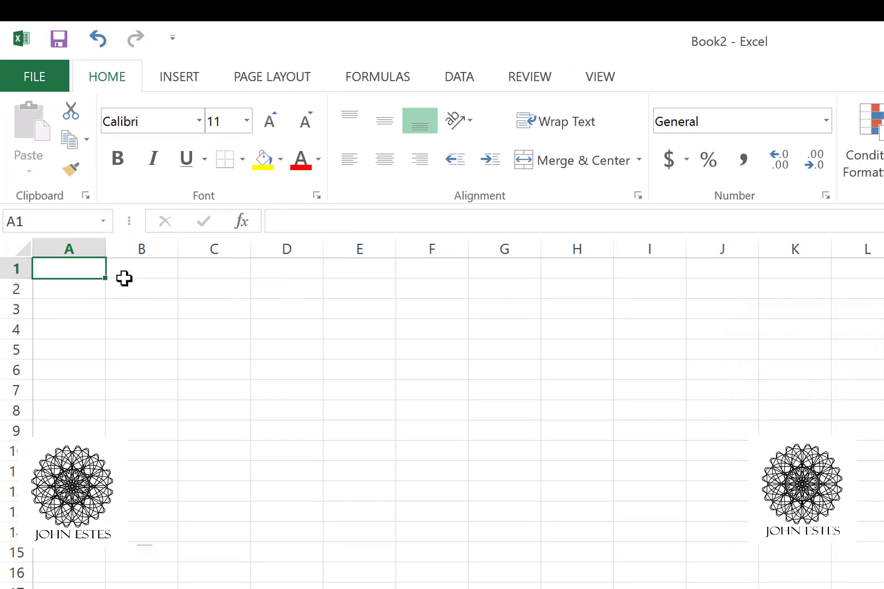
left_click(333, 218)
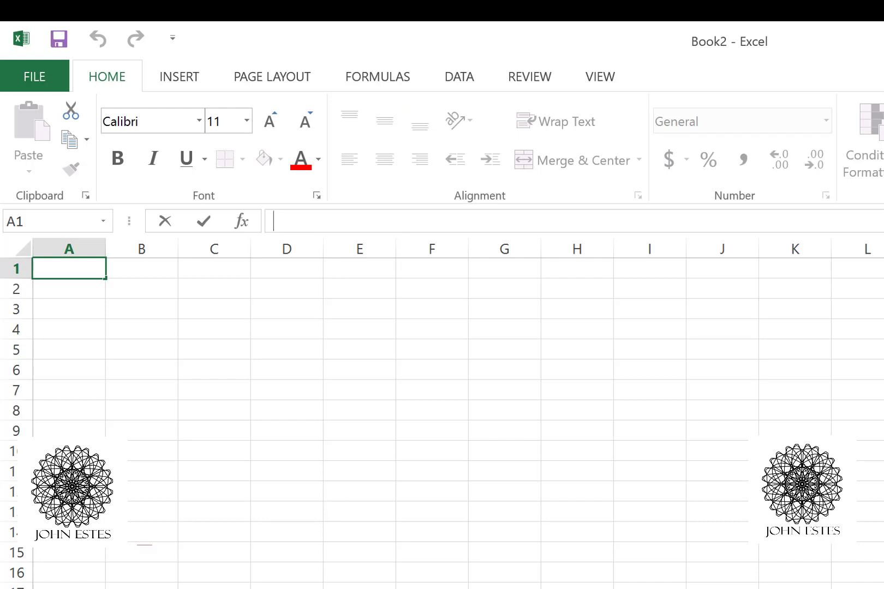
type("# of Flossings")
key("Tab")
type("Frequency")
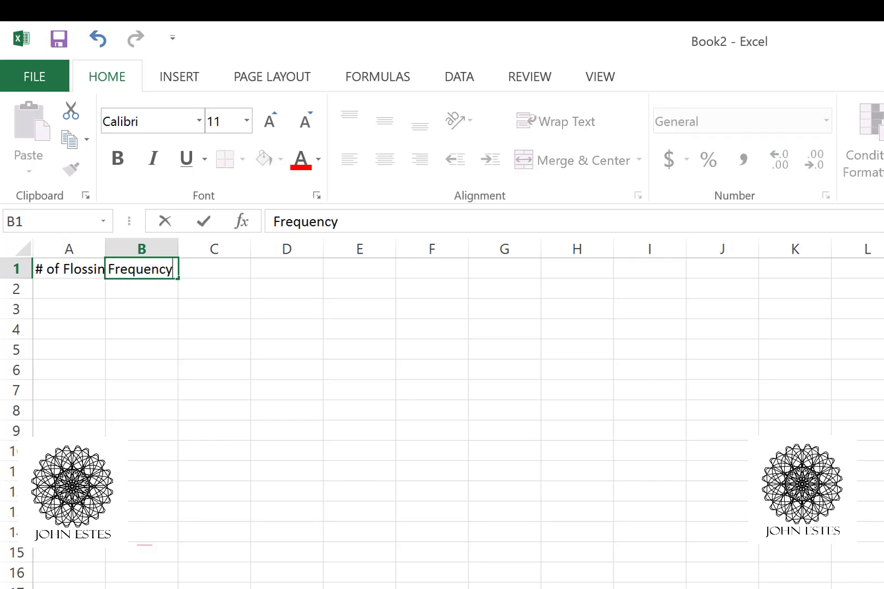
key("Tab")
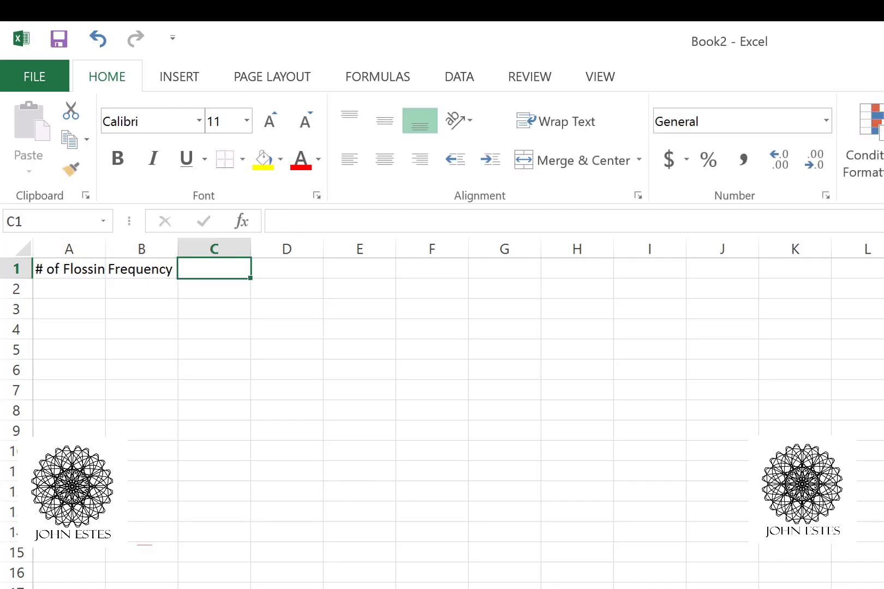
type("C")
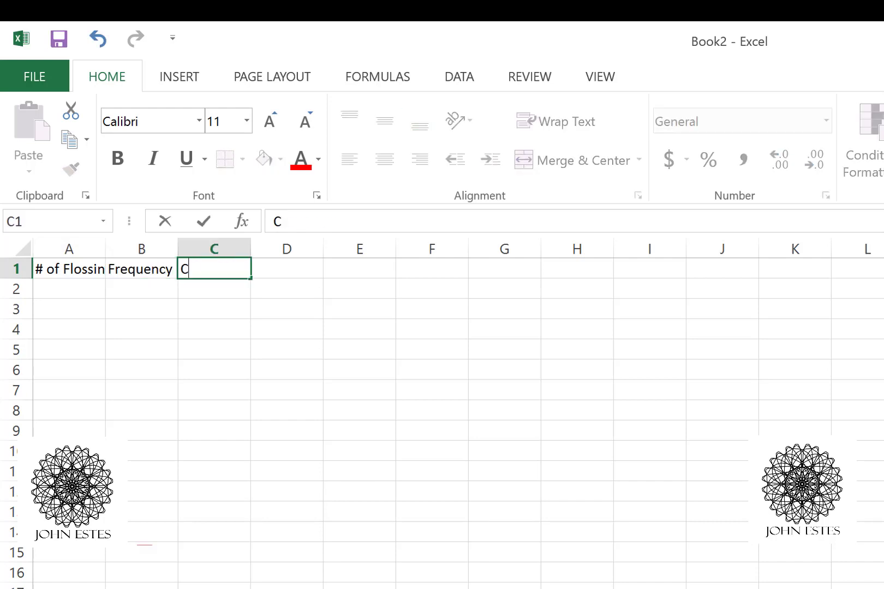
type("umulative")
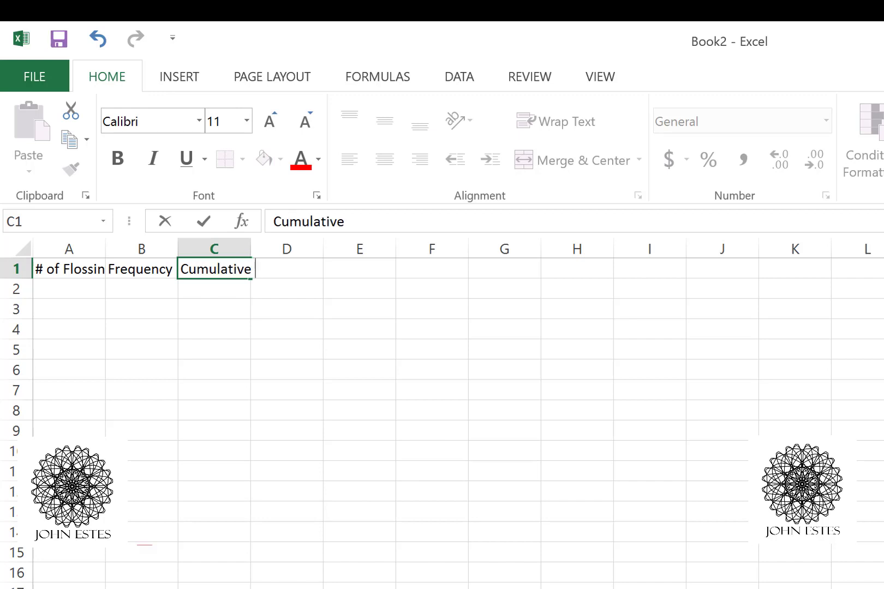
type(" Frequency")
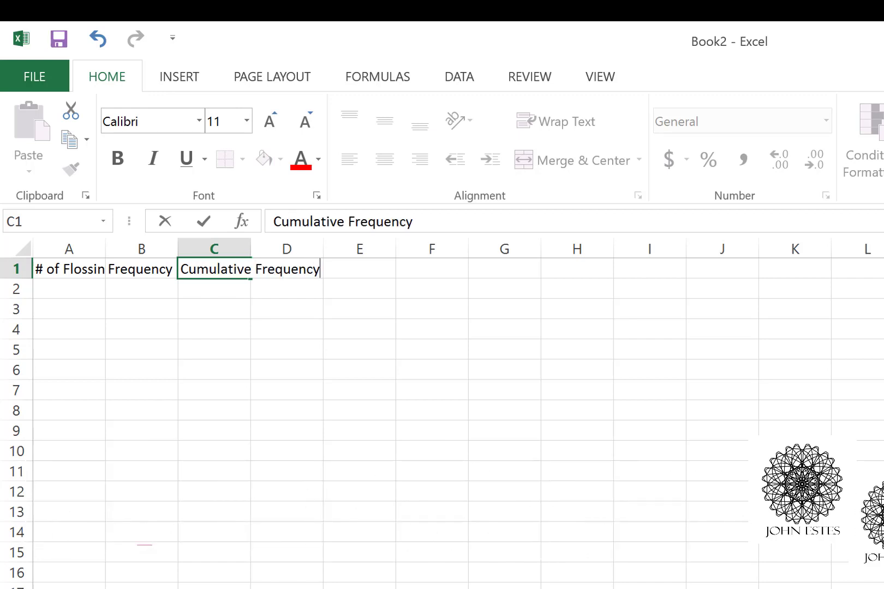
key("Tab")
Step: Add the headers "Relative Frequency" in D1 and "Cumulative Relative Frequency" in E1
type("Relative")
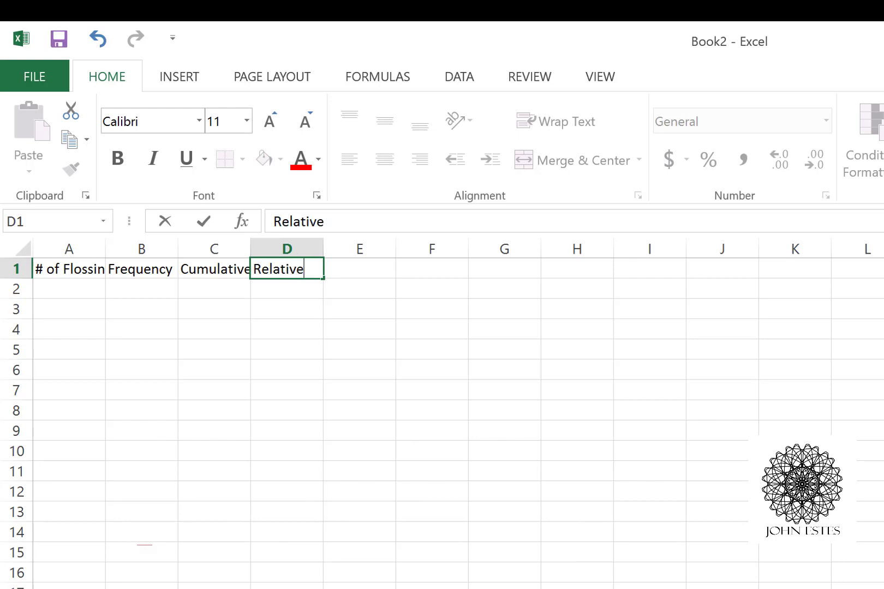
type(" Frequency")
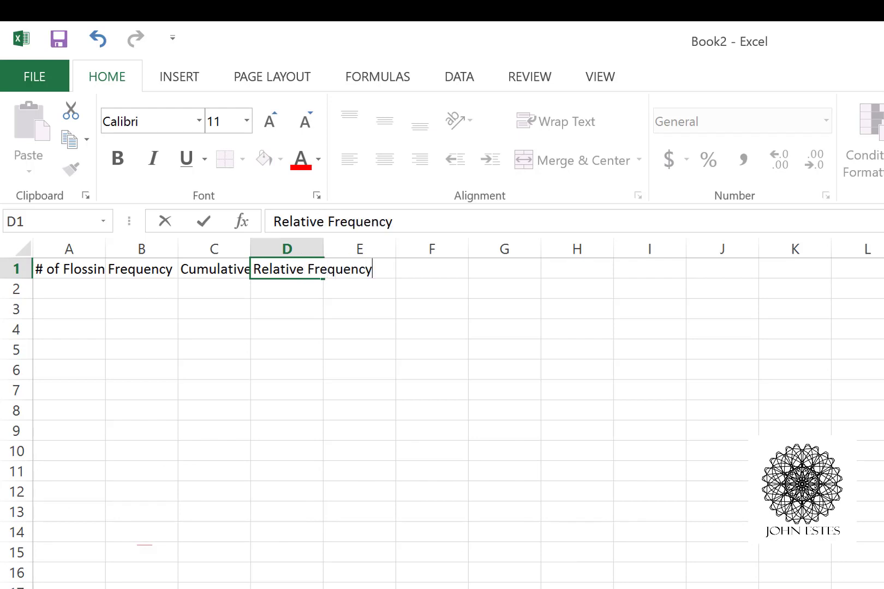
key("Tab")
type("Cumu")
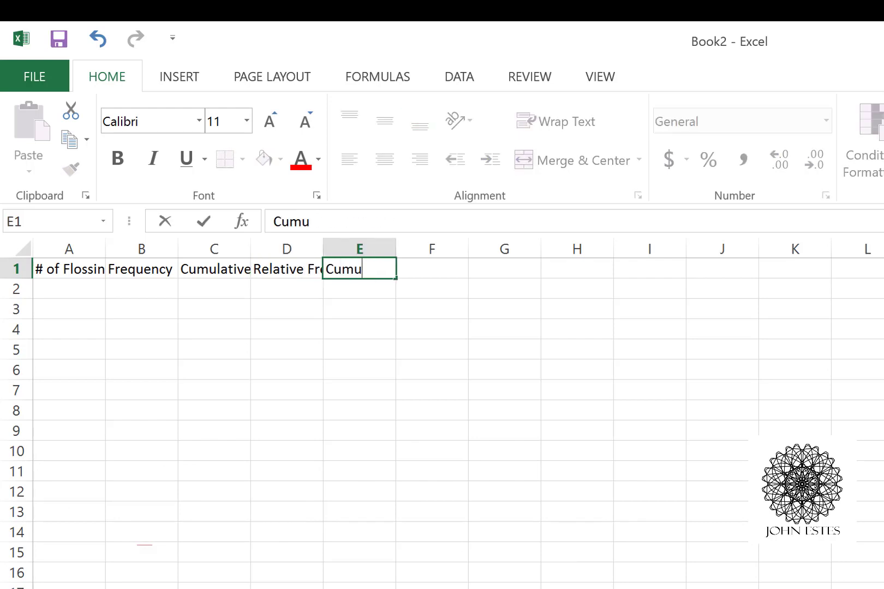
type("lative Relative ")
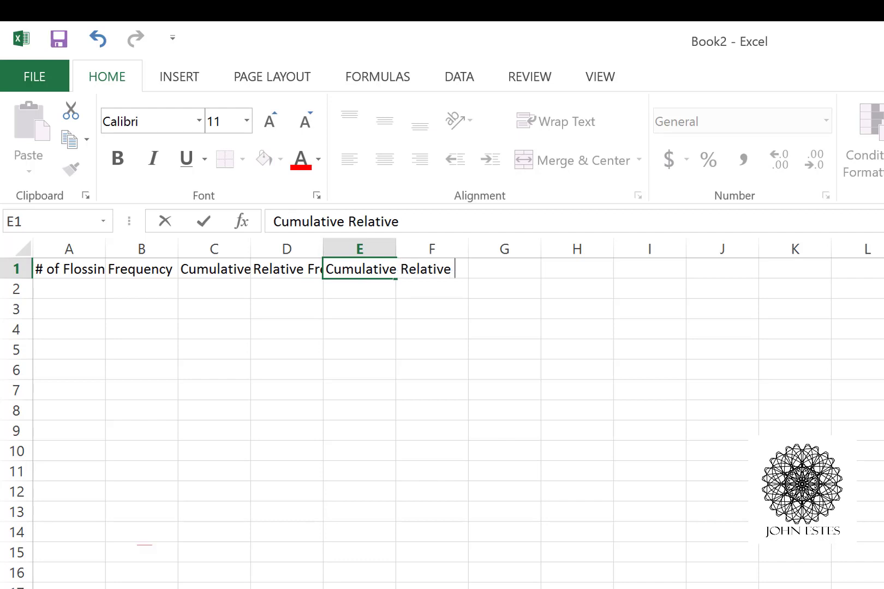
type("Frequency")
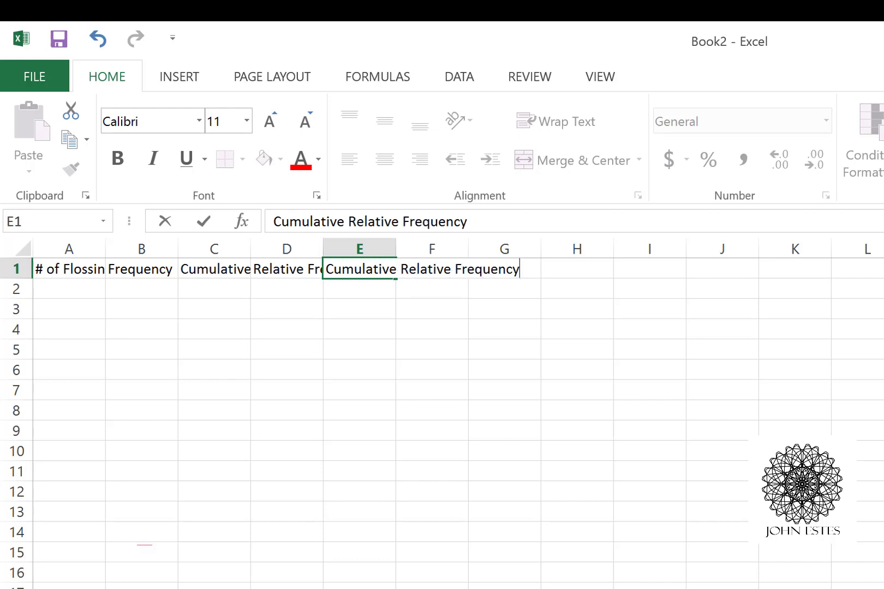
key("Return")
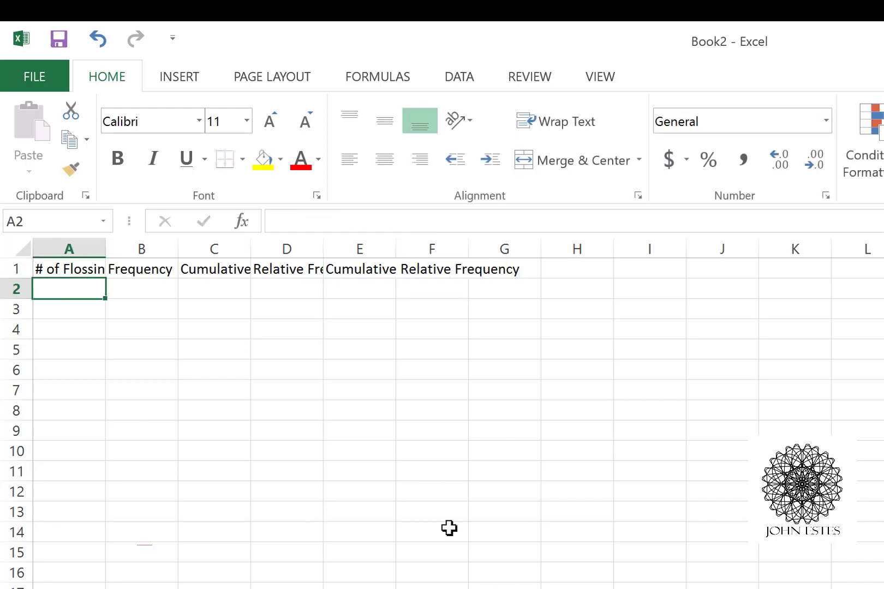
Step: Auto-fit the widths of columns A through E to their header text
double_click(104, 252)
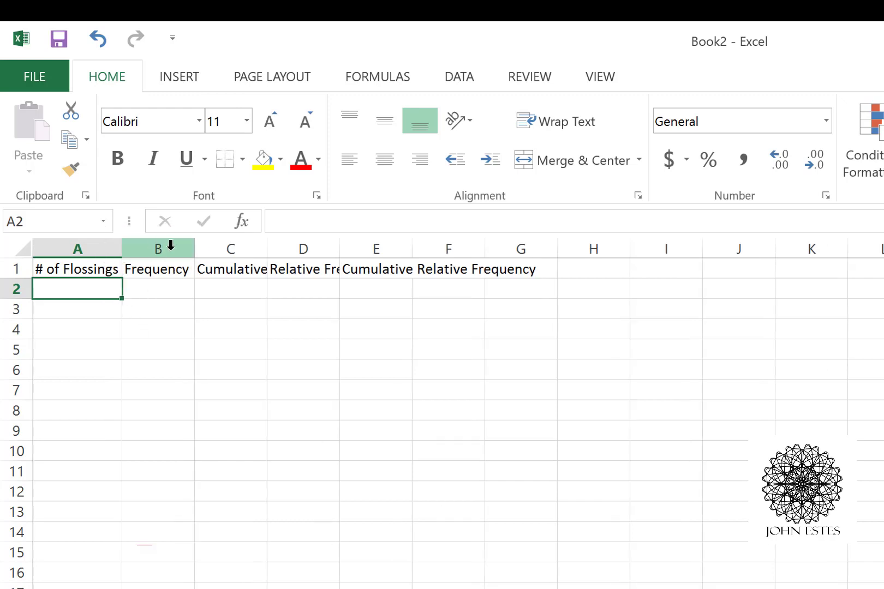
double_click(194, 250)
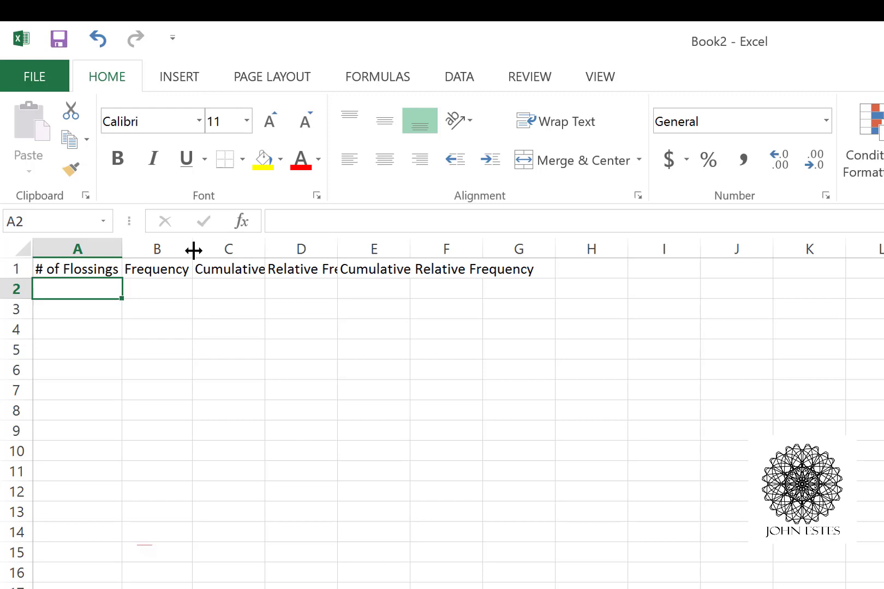
left_click_drag(265, 251, 264, 252)
double_click(264, 252)
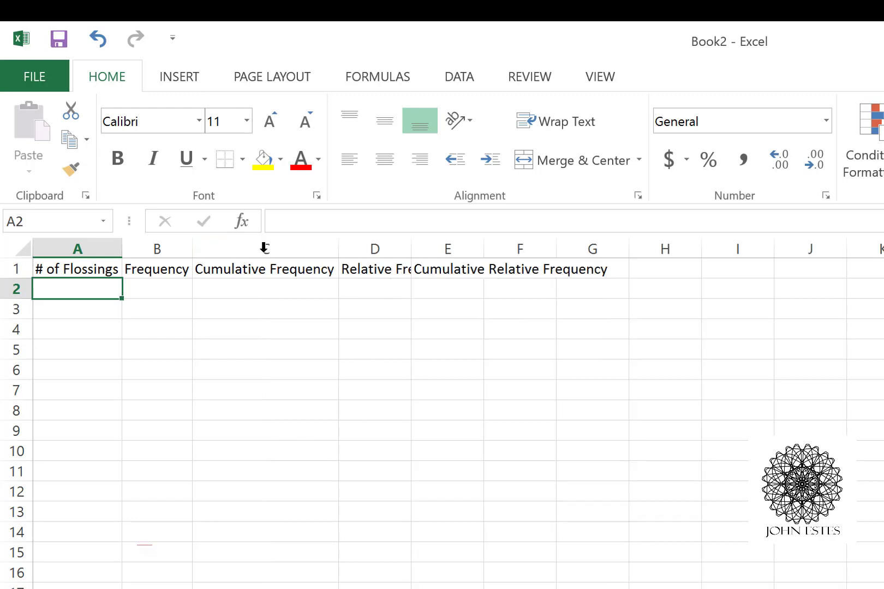
double_click(406, 250)
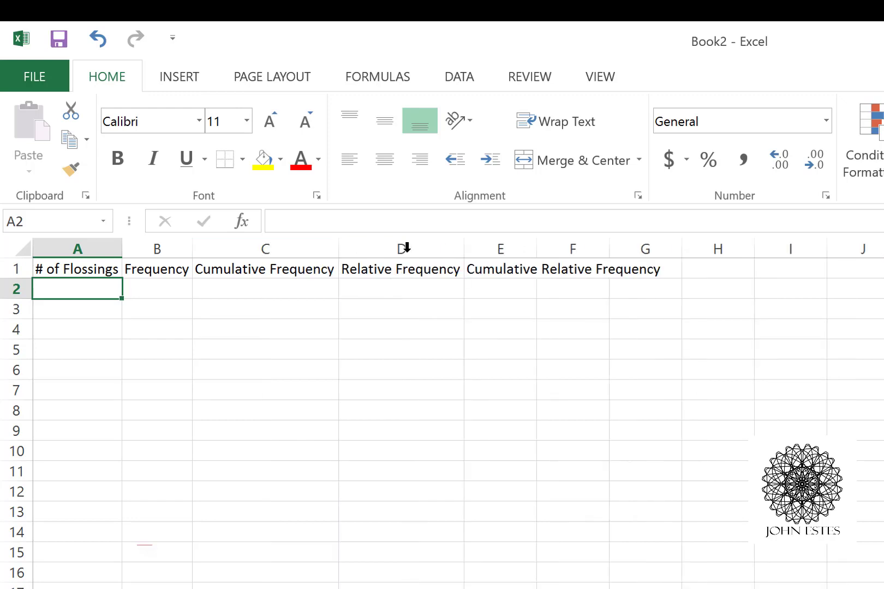
double_click(536, 251)
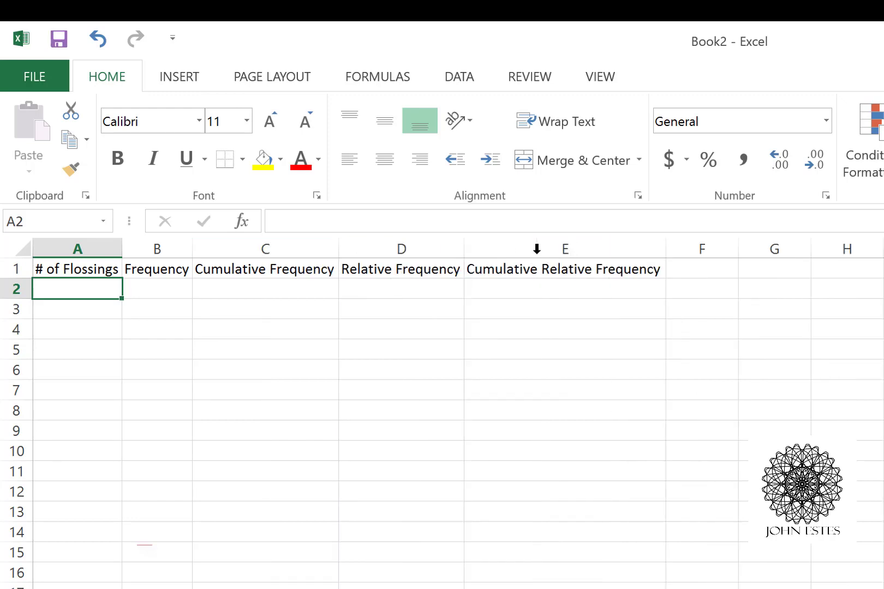
Step: Apply All Borders to the table range A1:E6
left_click(80, 270)
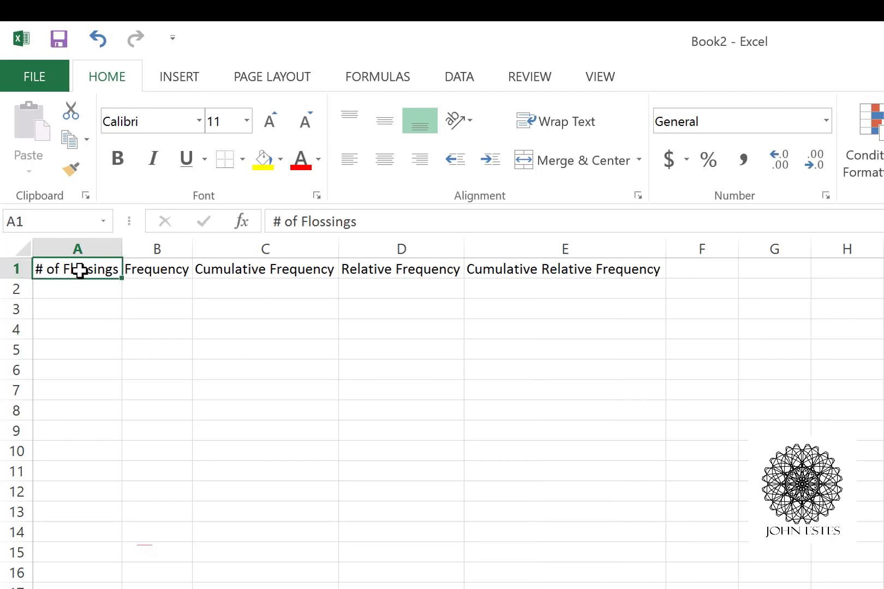
key("shift+Down")
key("shift+Down")
key("shift+Down")
key("shift+Down")
key("shift+Down")
key("shift+Right")
key("shift+Right")
key("shift+Right")
key("shift+Right")
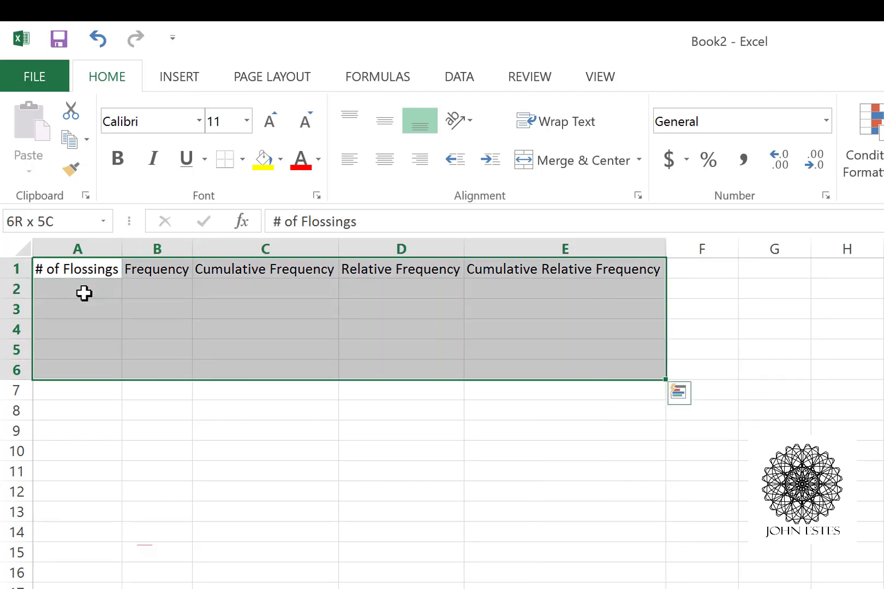
left_click(242, 164)
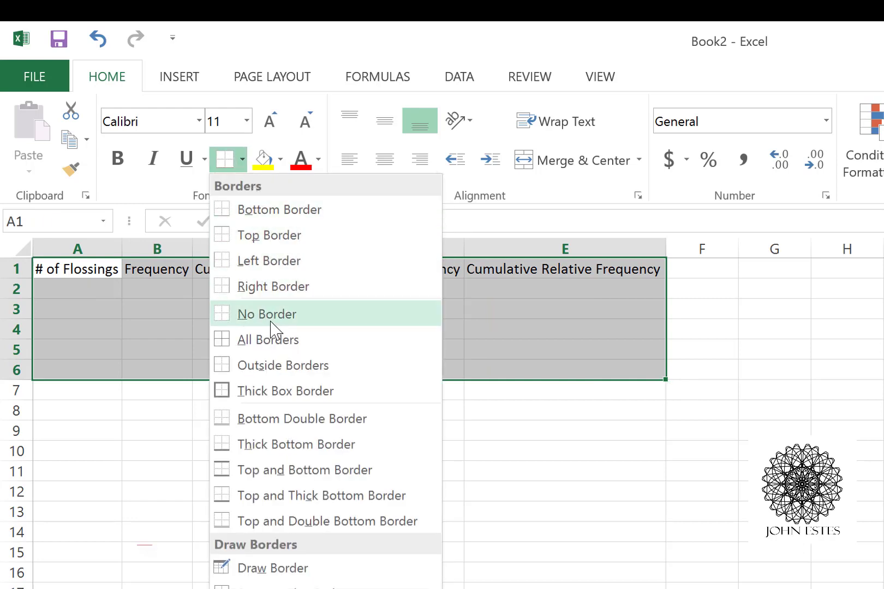
left_click(272, 341)
Step: Fill the # of Flossings column, cells A2 to A6, with 0, 1, 3, 6 and 7
left_click(95, 285)
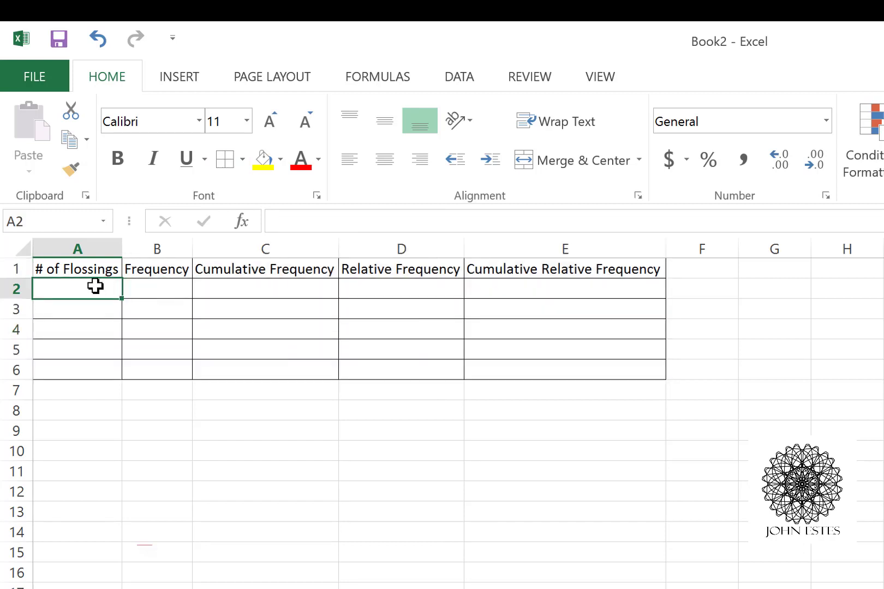
type("0")
key("Return")
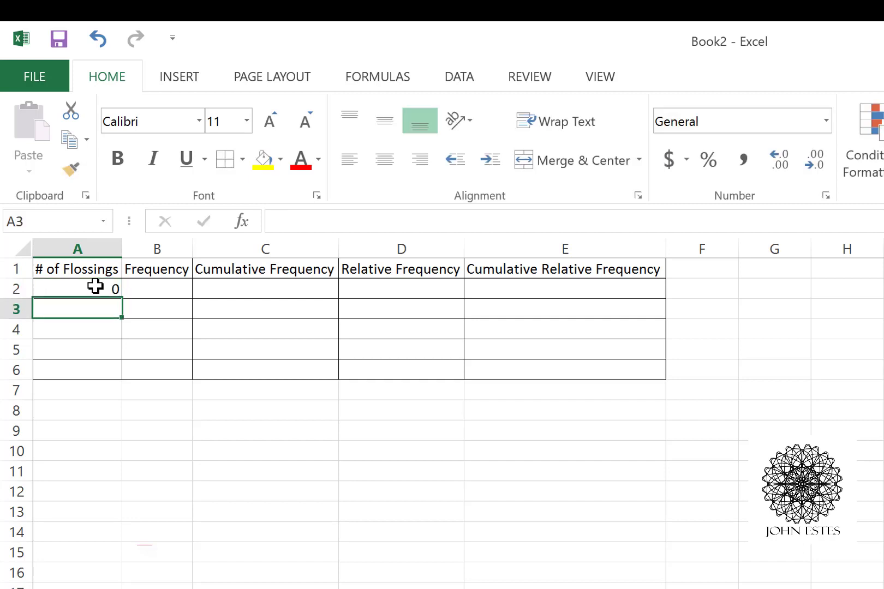
type("1")
key("Return")
type("3")
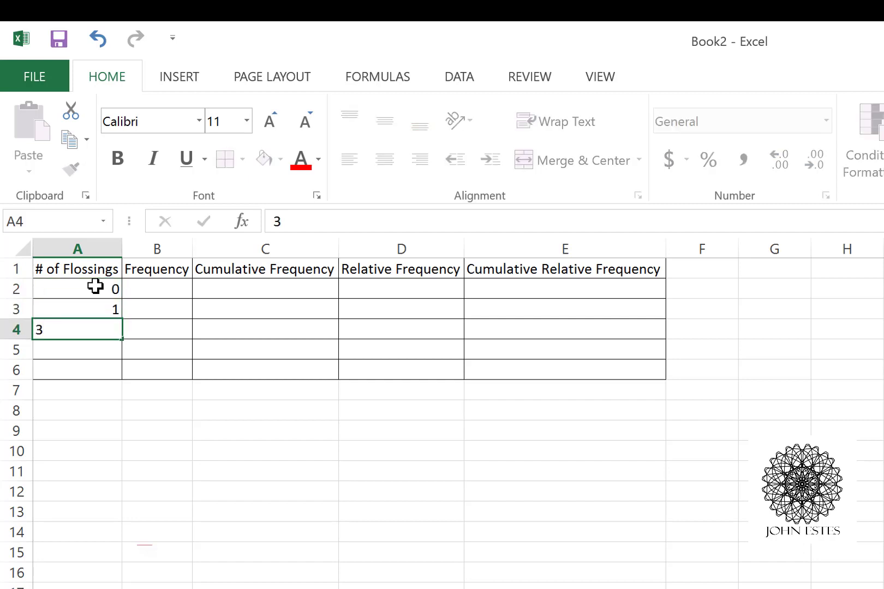
key("Return")
type("6")
key("Return")
type("7")
key("Tab")
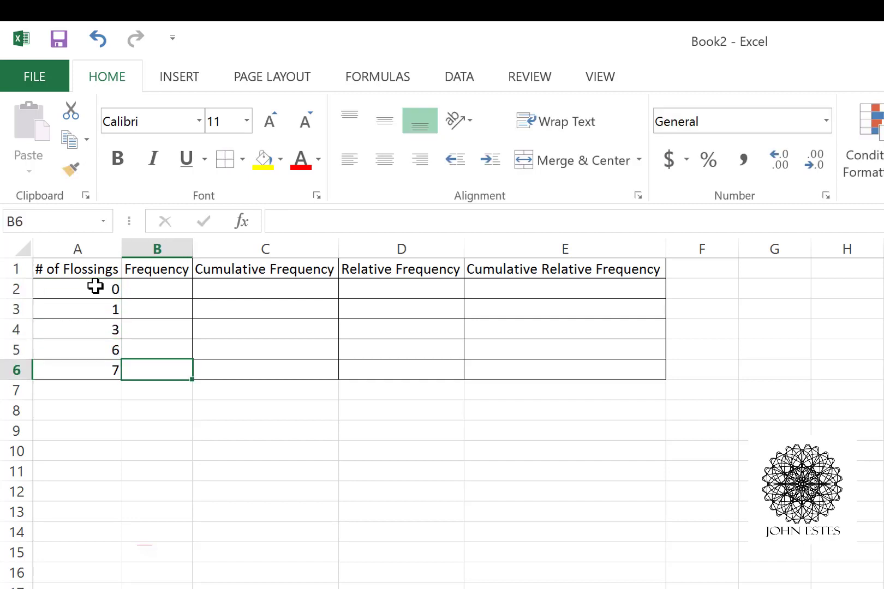
Step: Enter the known frequencies 27 in B2, 18 in B3, 3 in B5 and 1 in B6, leaving B4 blank
key("Up")
key("Up")
key("Up")
key("Up")
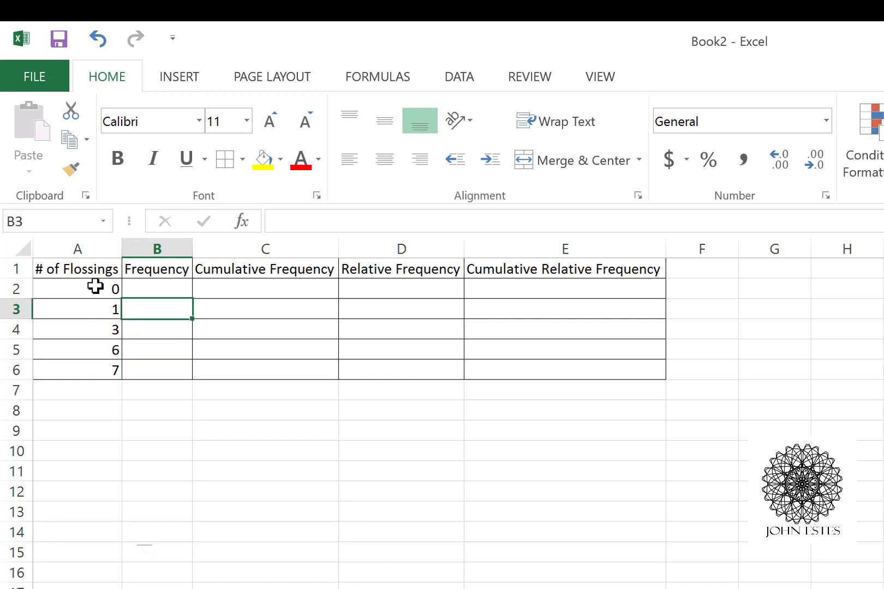
key("F2")
type("27")
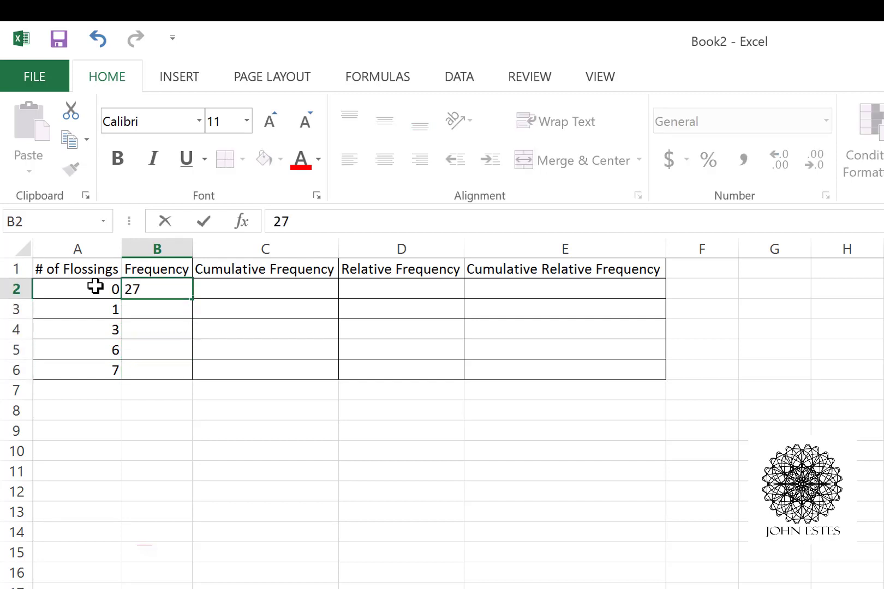
key("Return")
type("18")
key("Return")
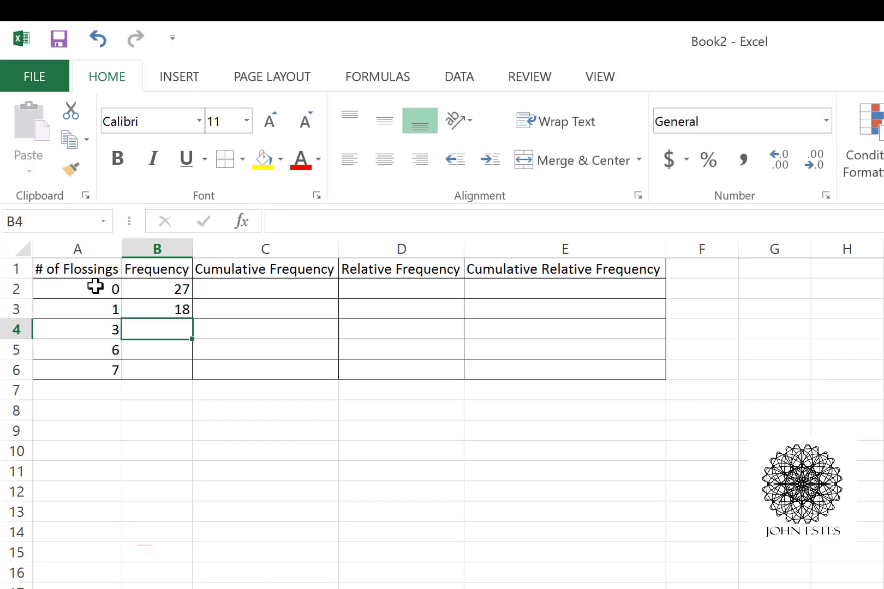
key("Return")
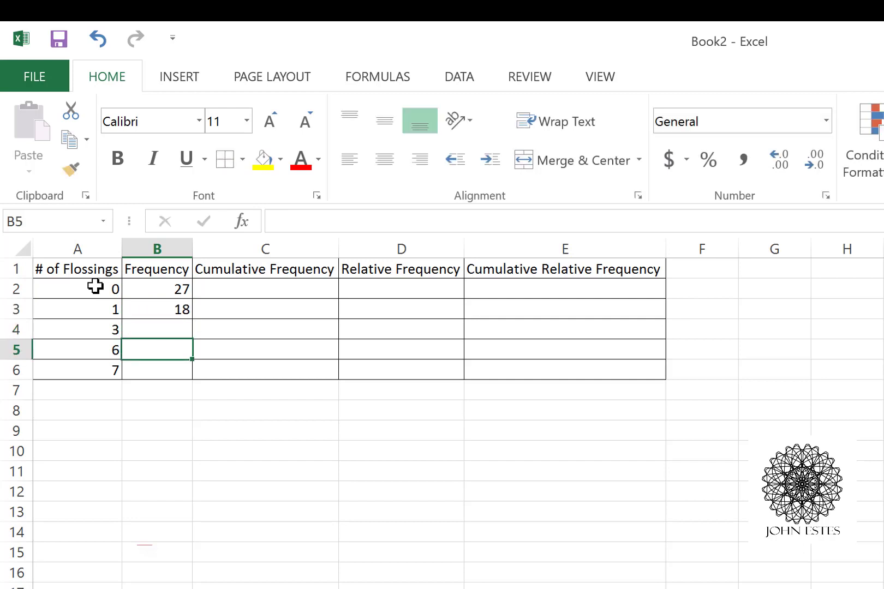
type("3")
key("Return")
type("1")
key("Return")
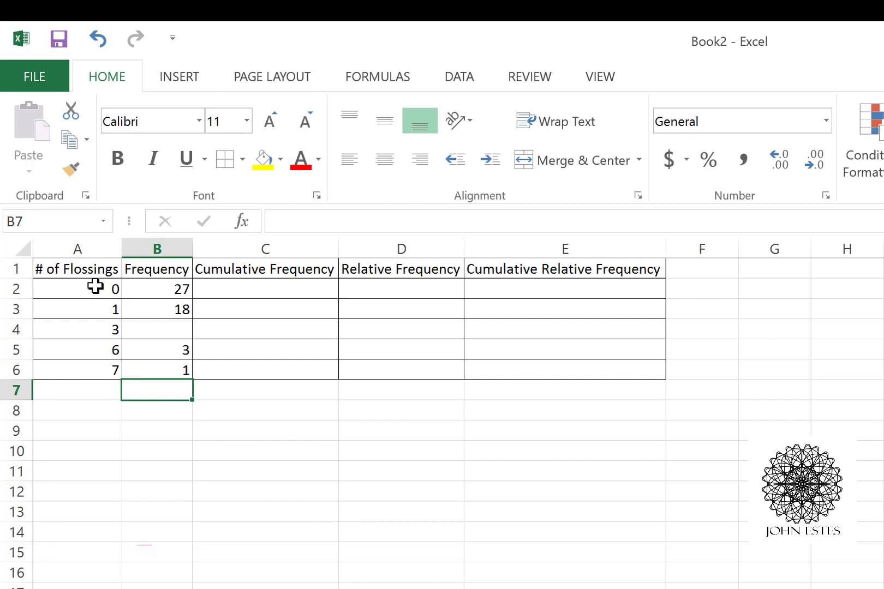
Step: Total the Frequency column in cell B7 with the formula =SUM(B2:B6)
left_click(173, 329)
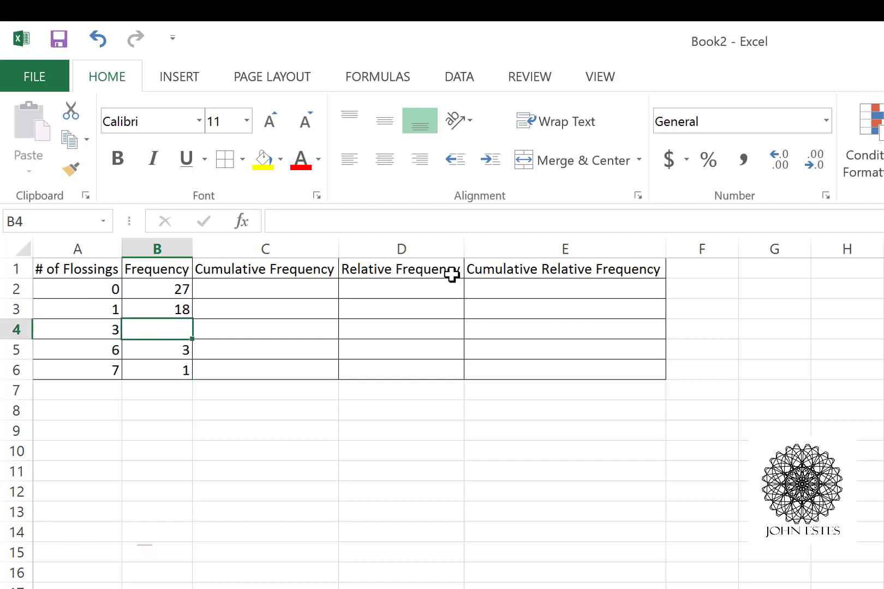
left_click(167, 391)
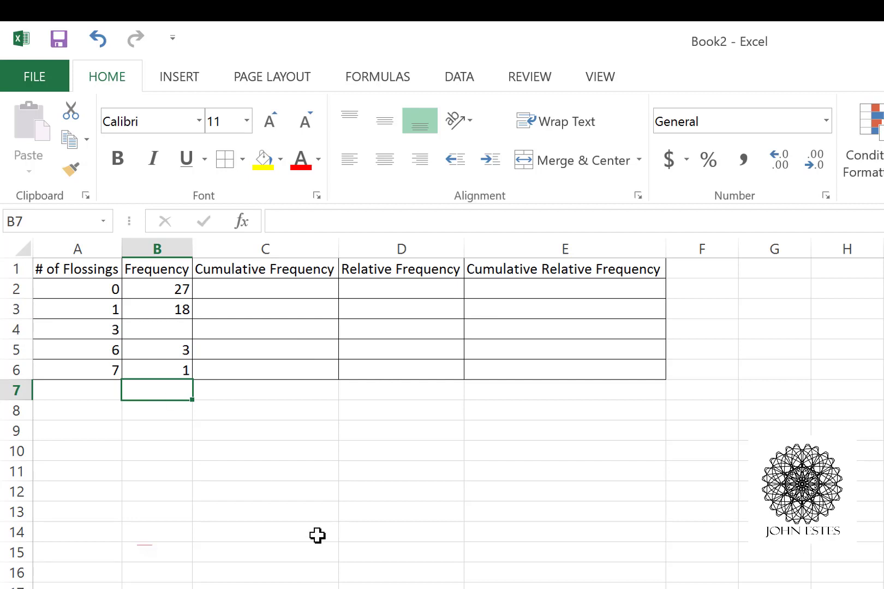
type("=")
key("BackSpace")
type("=SUM(")
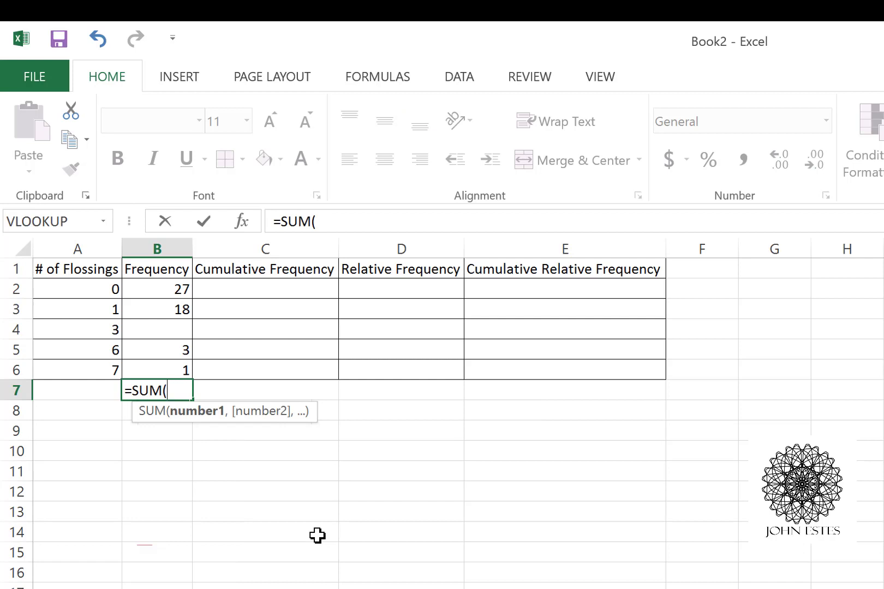
type("B2")
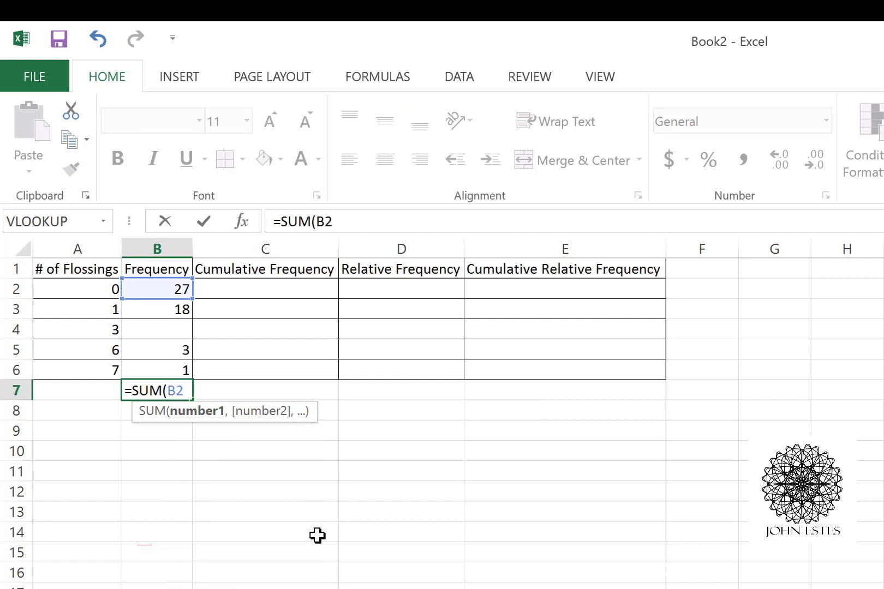
type(":B6)")
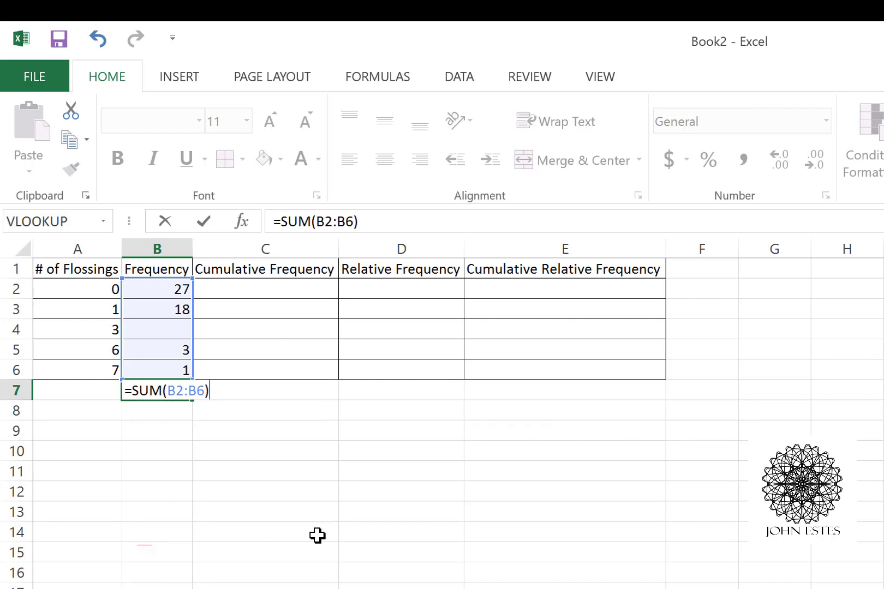
key("Return")
key("Up")
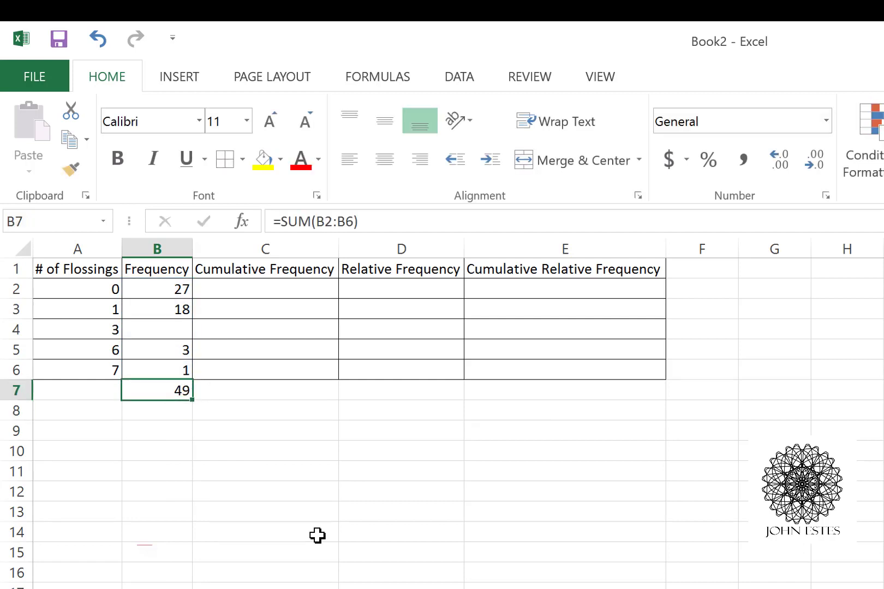
Step: Calculate the missing frequency for 3 flossings in cell B4 with the formula =60-49
left_click(174, 332)
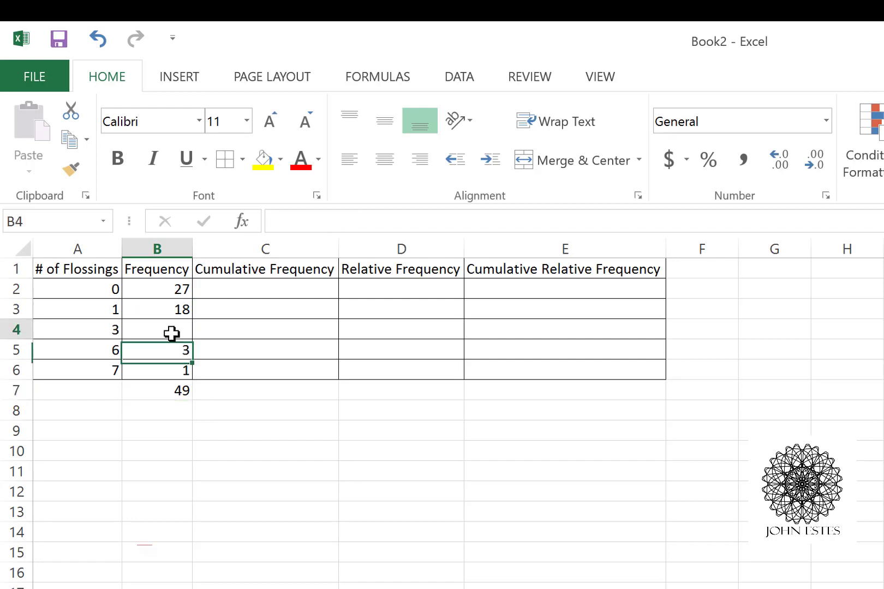
left_click(280, 224)
type("=6")
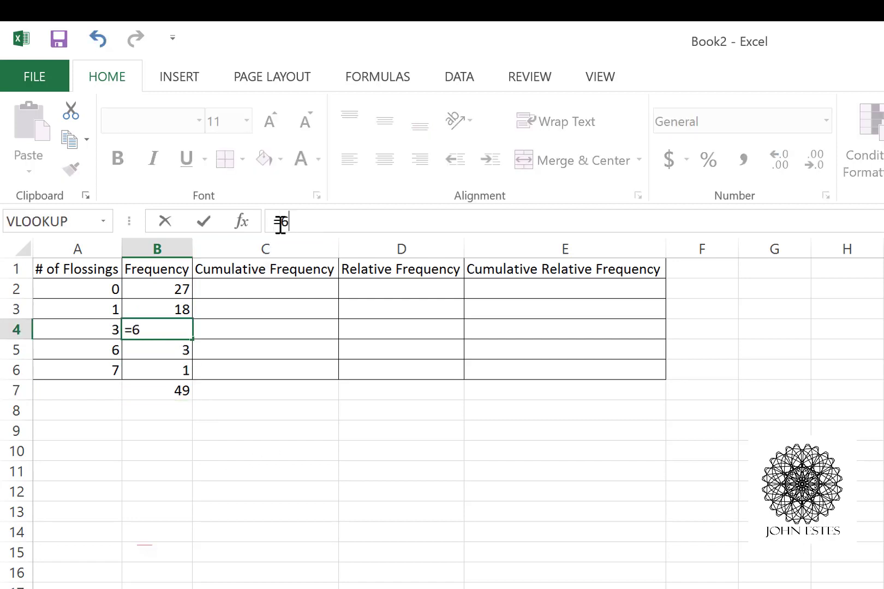
type("0-49")
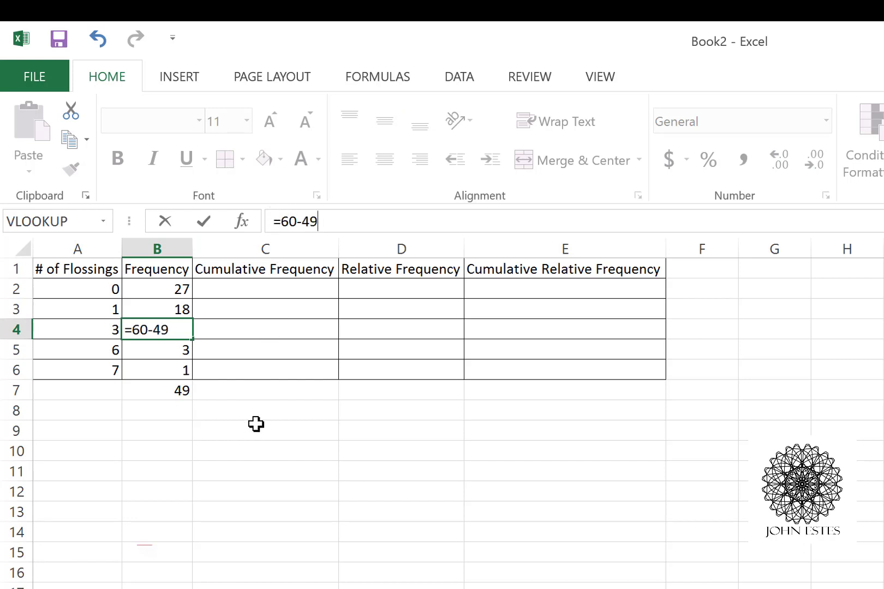
key("Return")
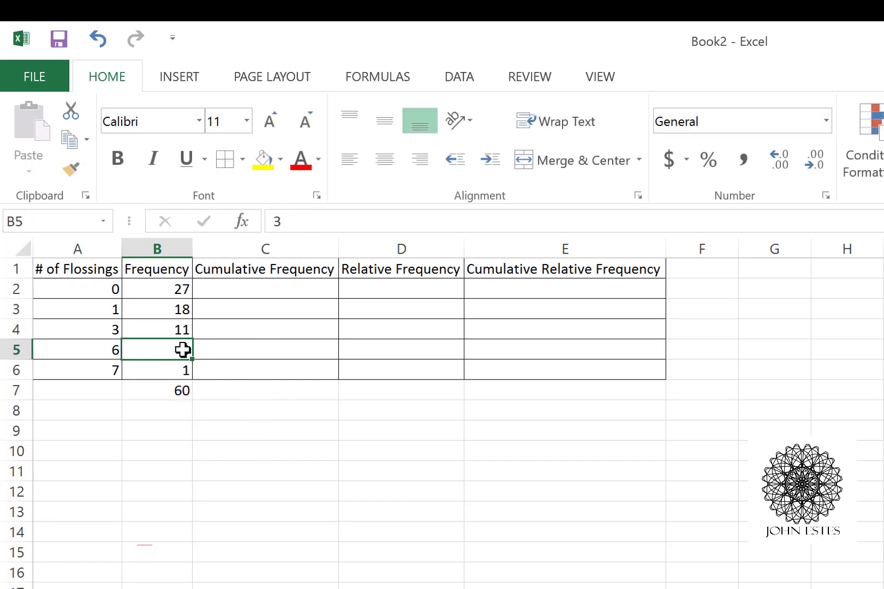
left_click(176, 328)
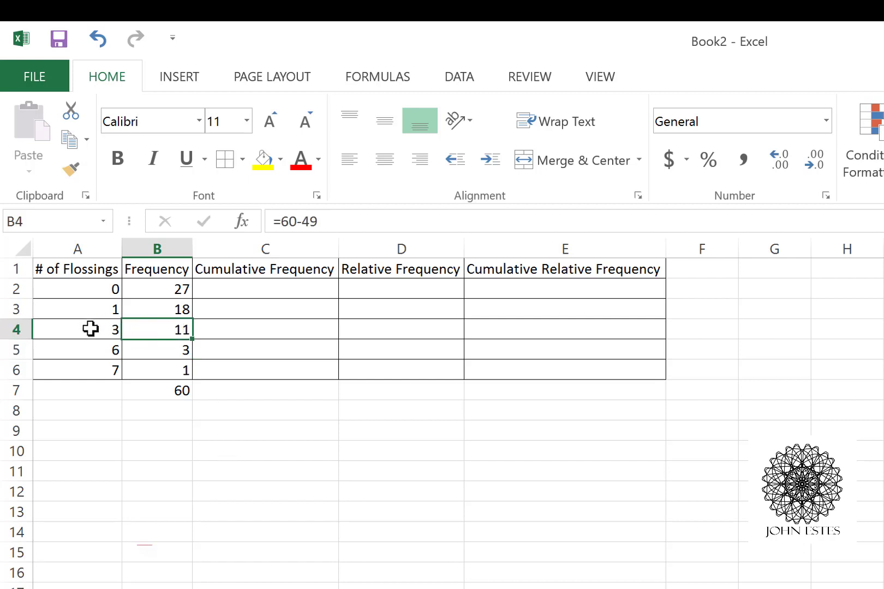
left_click(180, 394)
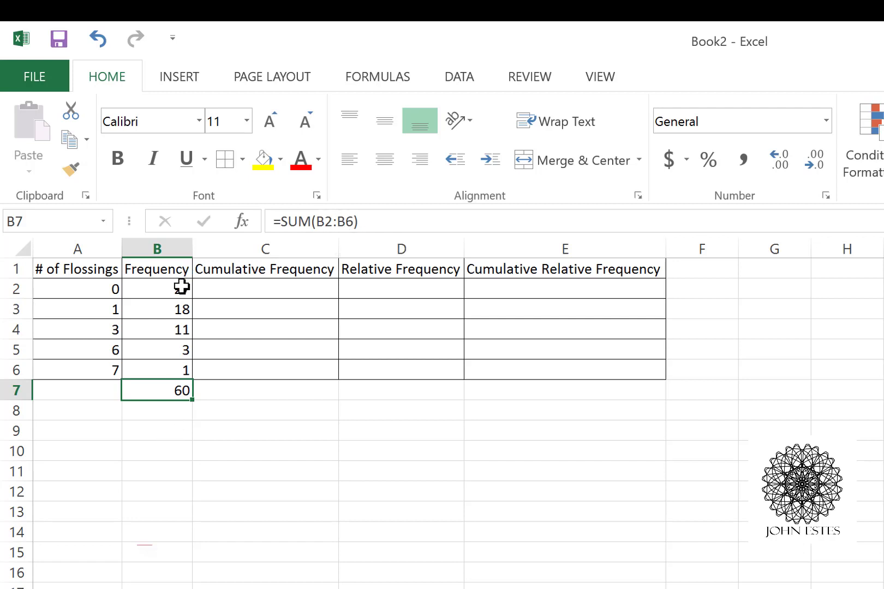
Step: Enter the formula =SUM(B2:B2) in C2, the first Cumulative Frequency cell
left_click(254, 293)
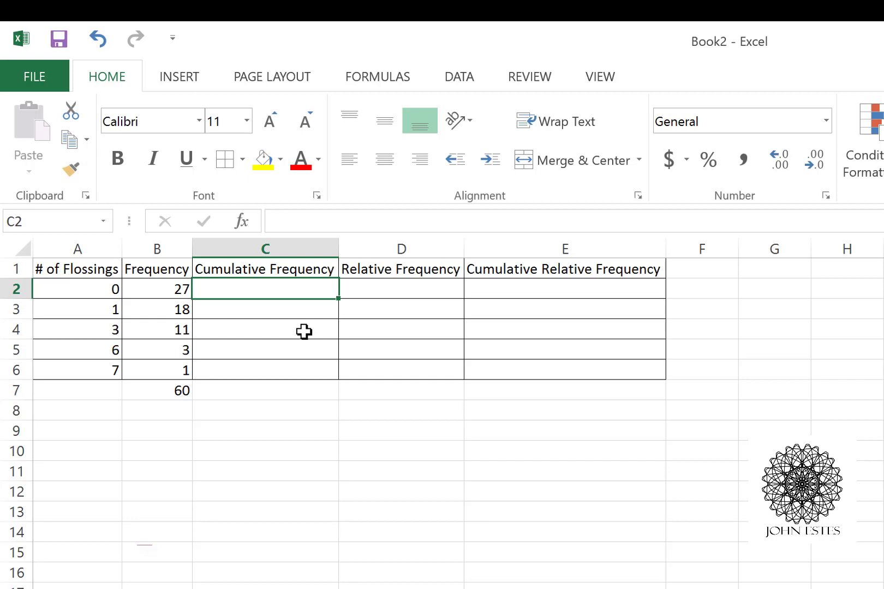
type("=SUM(")
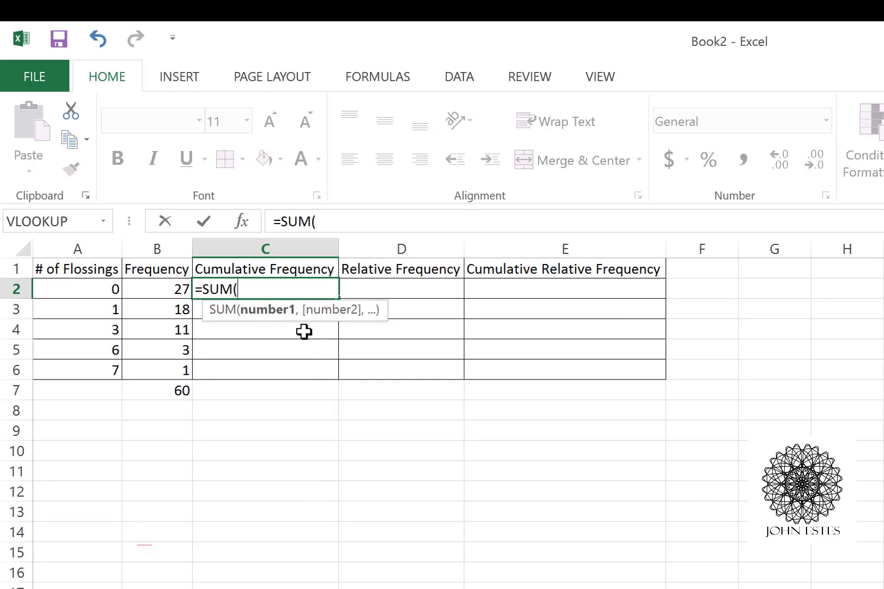
type("B2:B")
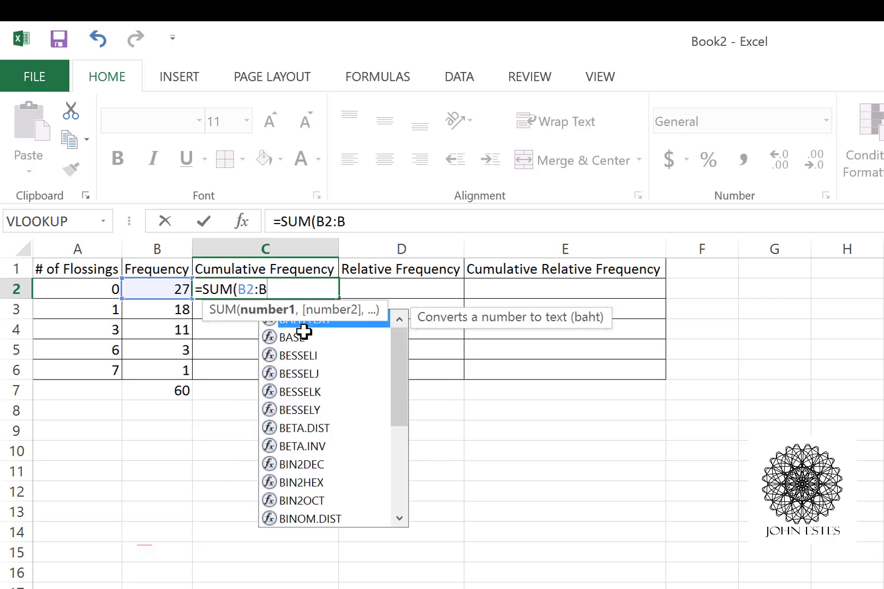
type("2)")
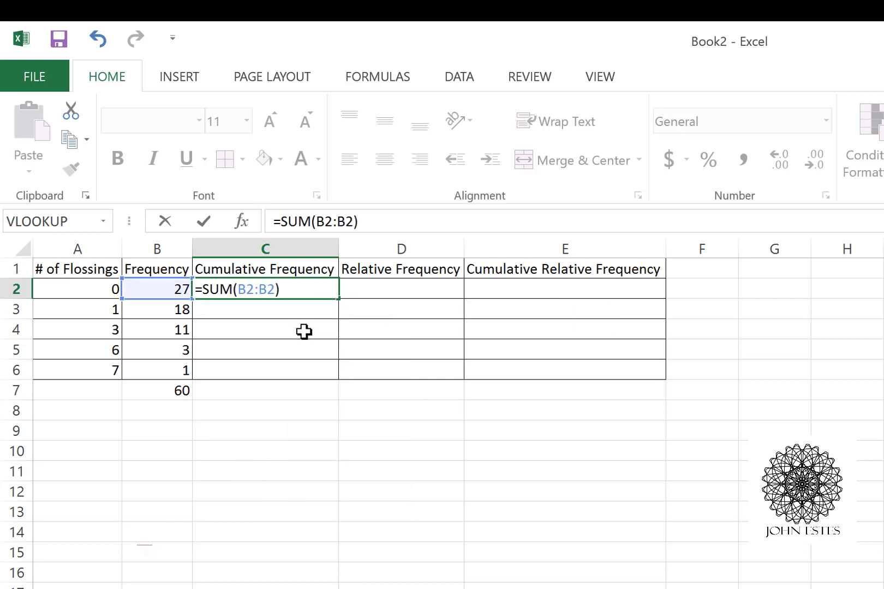
key("Return")
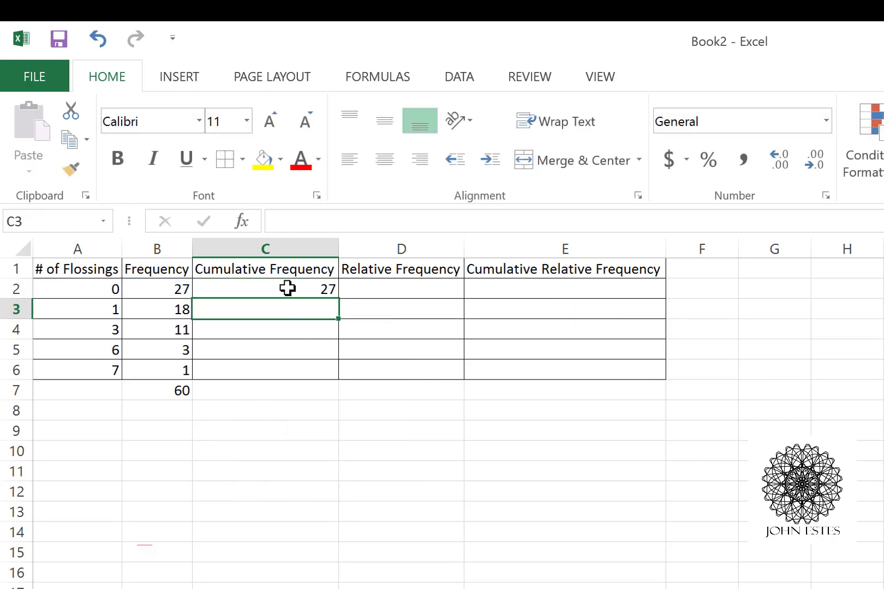
Step: Try copying the C2 formula with its relative references down through C6, and check the formulas in the filled cells
left_click(287, 289)
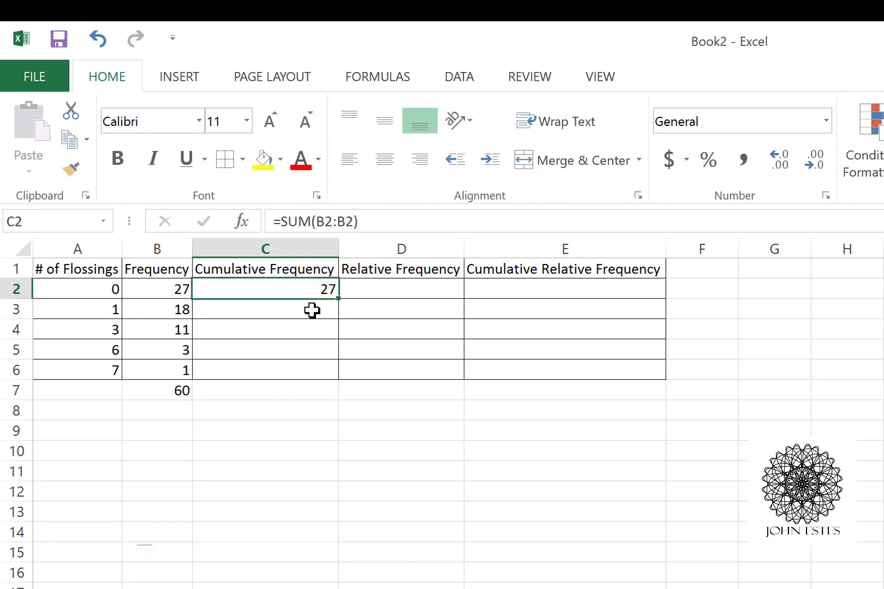
left_click(311, 309)
left_click(315, 229)
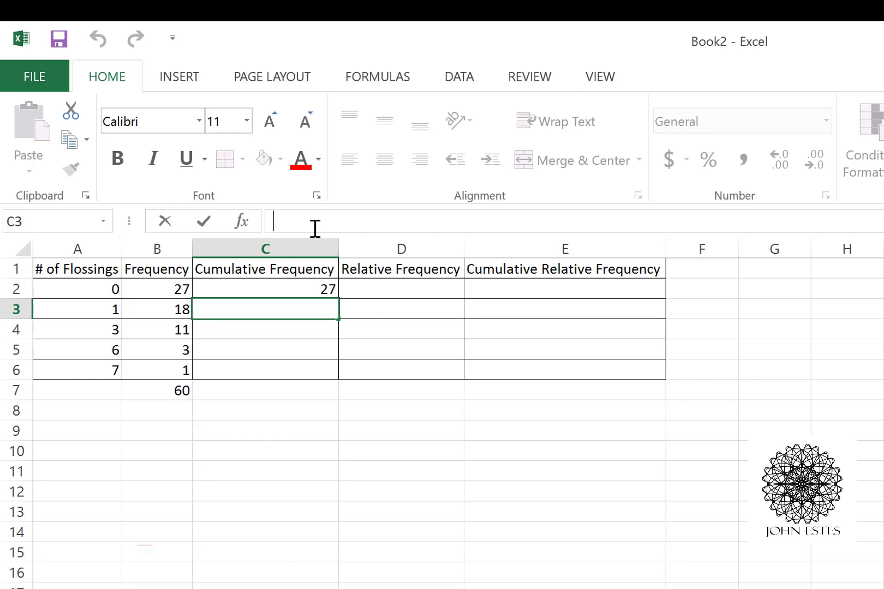
left_click(300, 289)
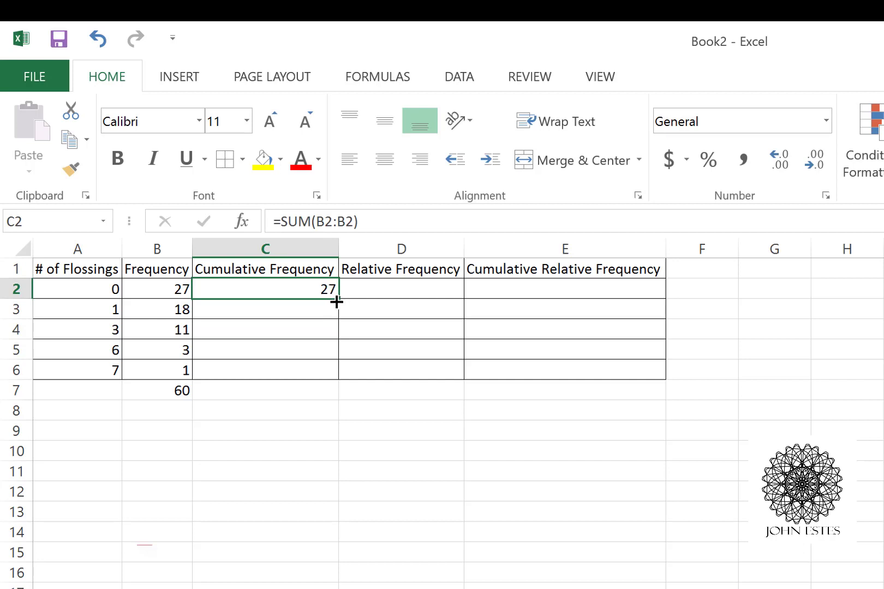
left_click_drag(340, 300, 329, 376)
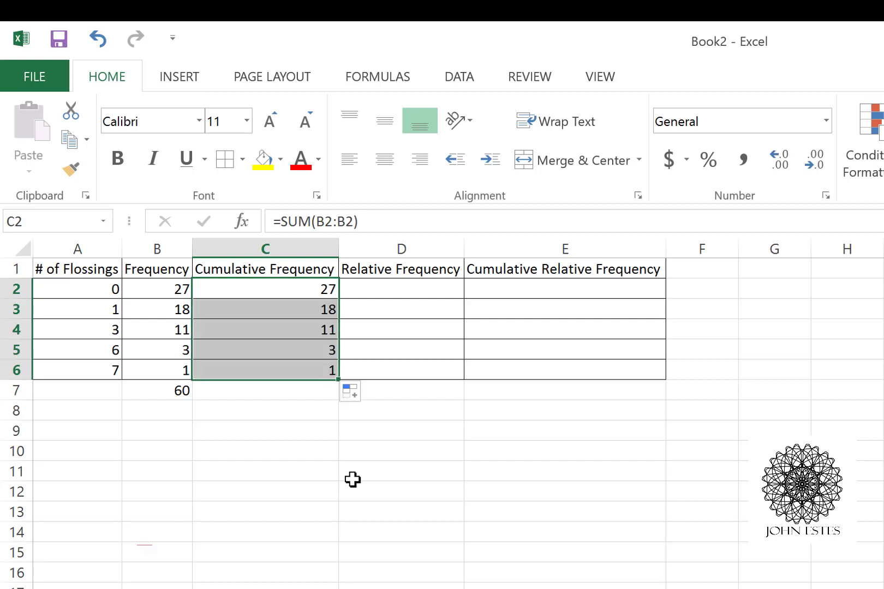
left_click(319, 309)
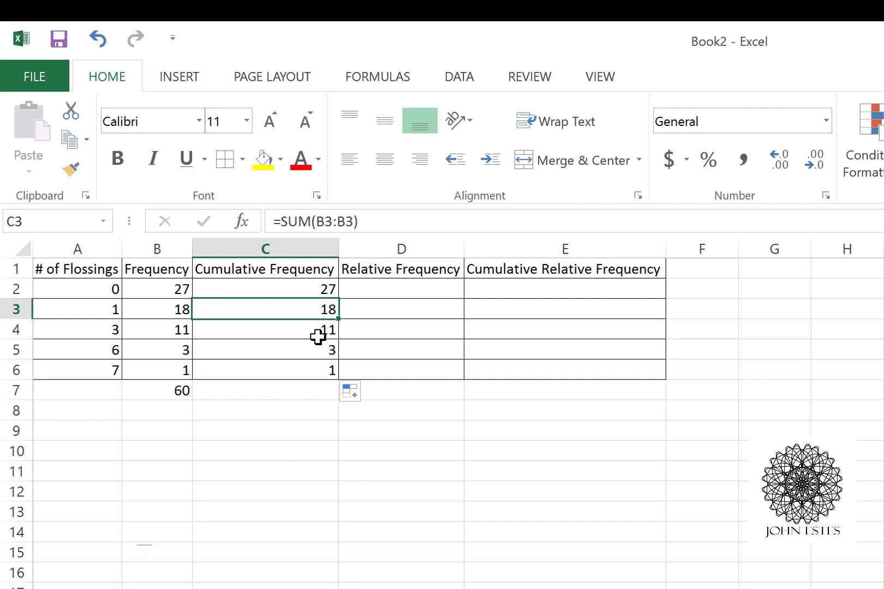
left_click(317, 337)
left_click(318, 350)
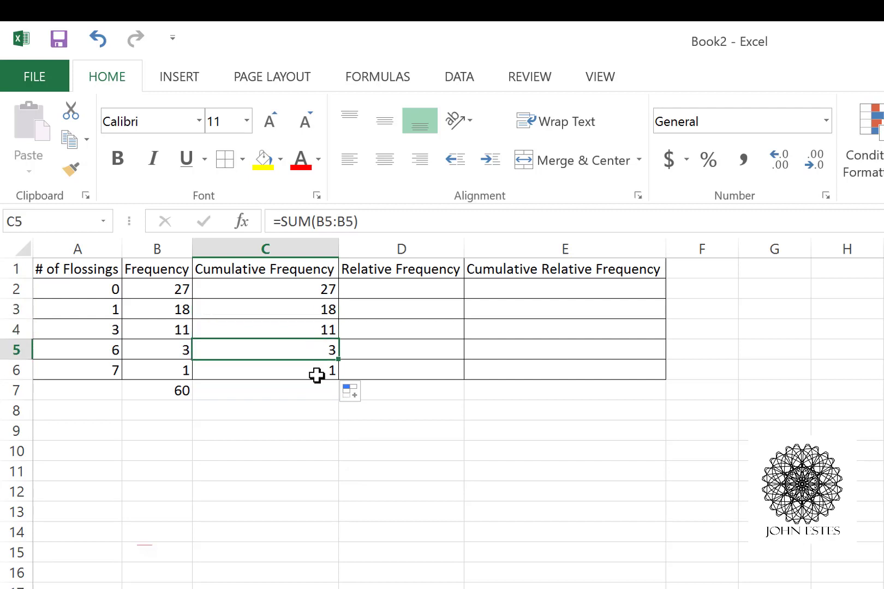
left_click(320, 310)
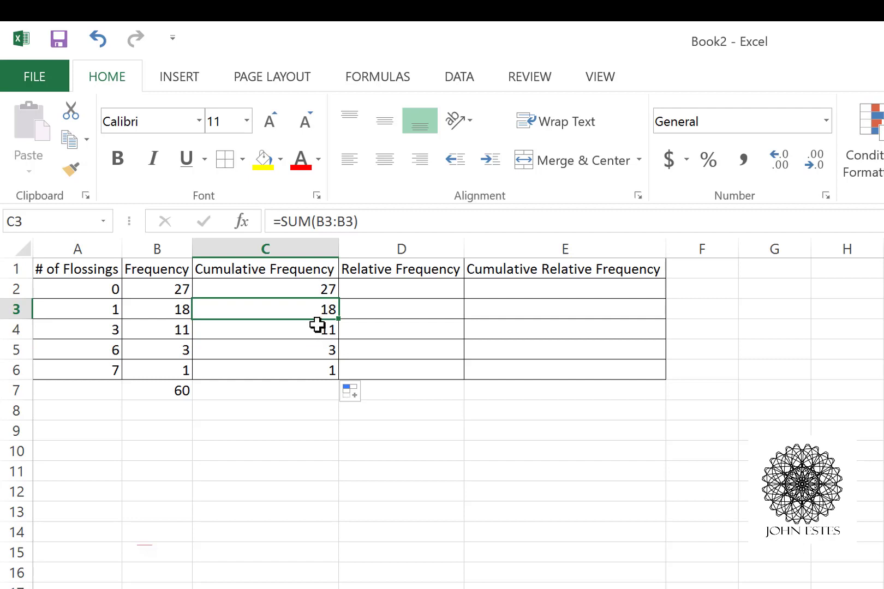
left_click(318, 327)
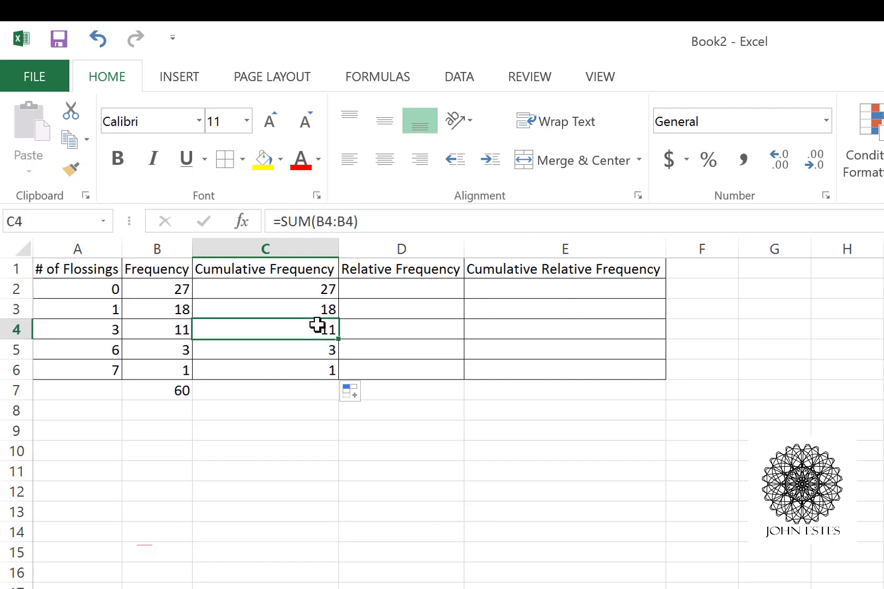
Step: Make the start of the sum range in C2 absolute, so the formula reads =SUM($B$2:B2)
left_click(311, 291)
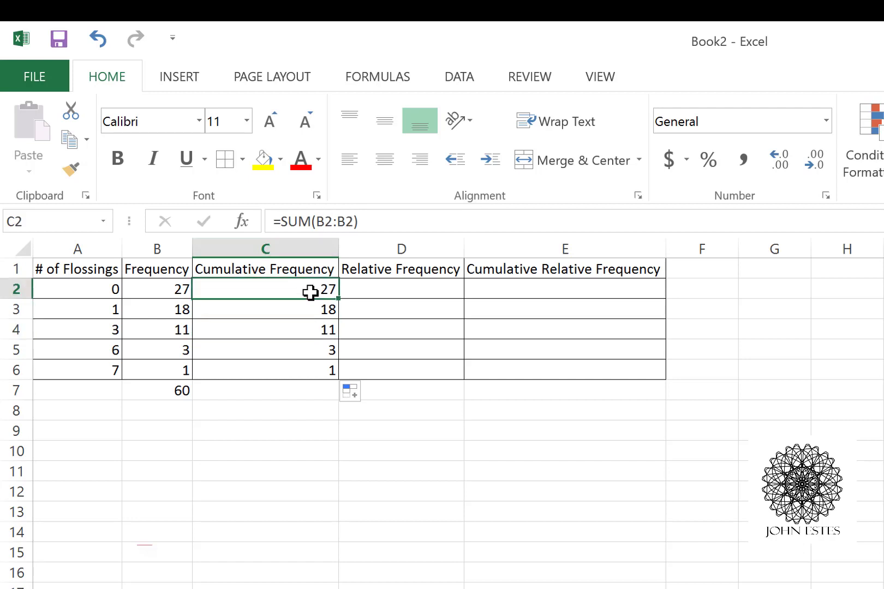
left_click(324, 221)
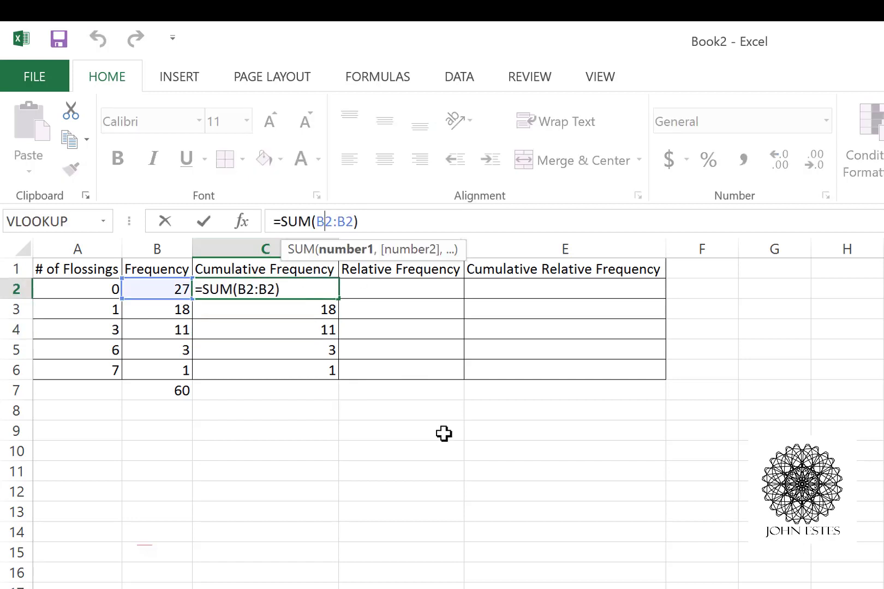
key("Left")
type("$")
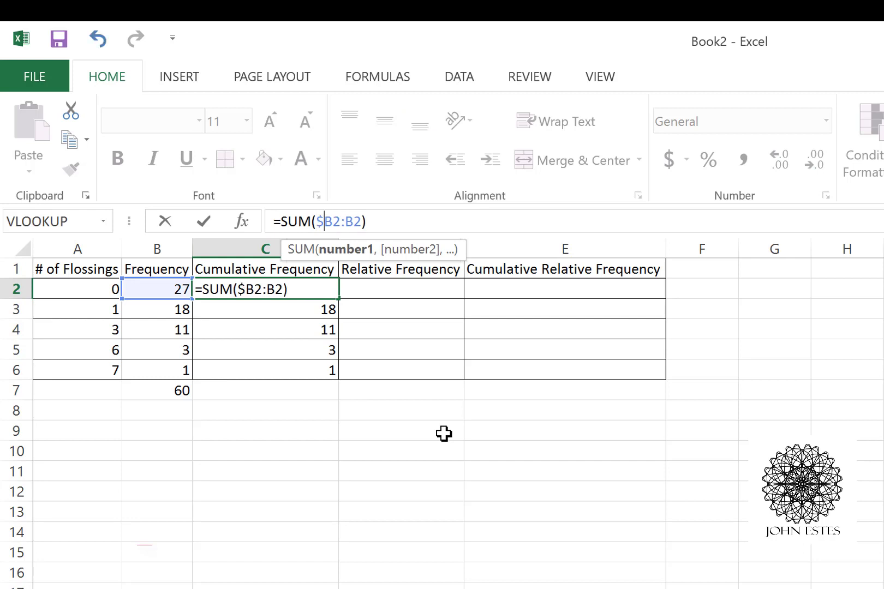
key("Right")
type("$")
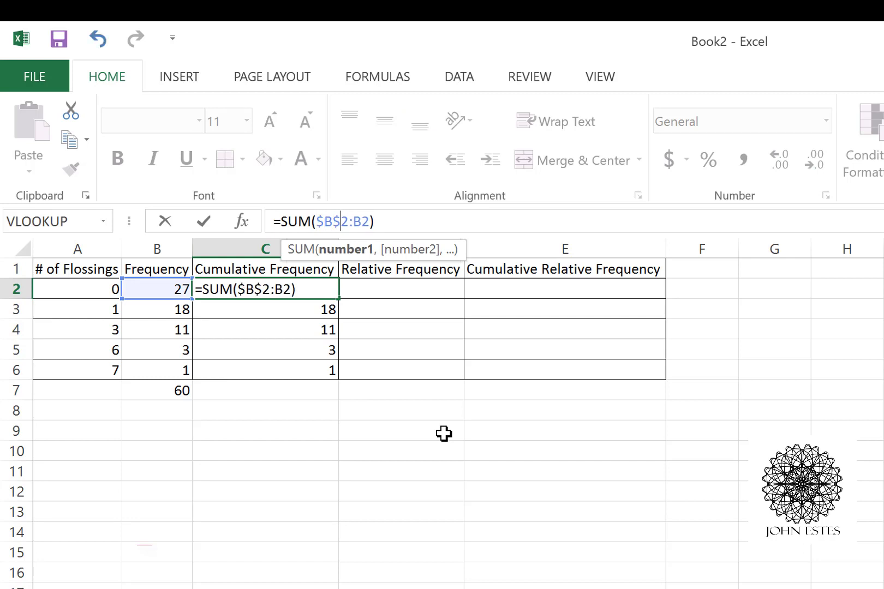
key("Return")
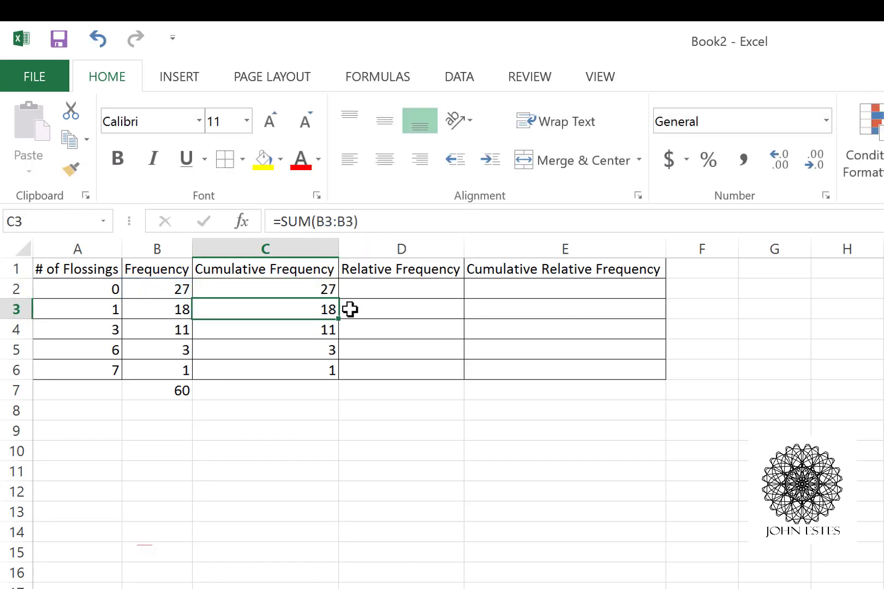
Step: Copy the cumulative frequency formula from C2 down through C6 and check the formula in C4
left_click(326, 289)
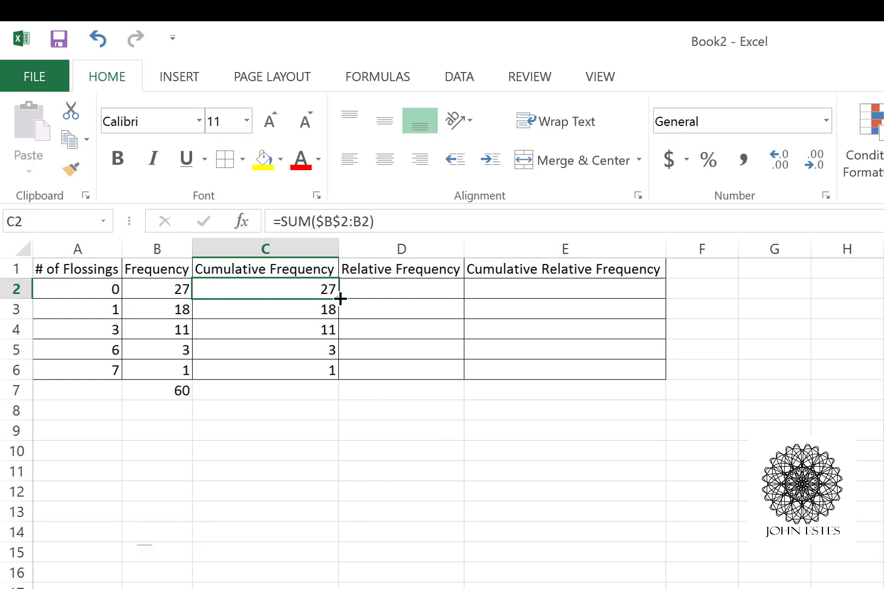
left_click_drag(339, 299, 334, 375)
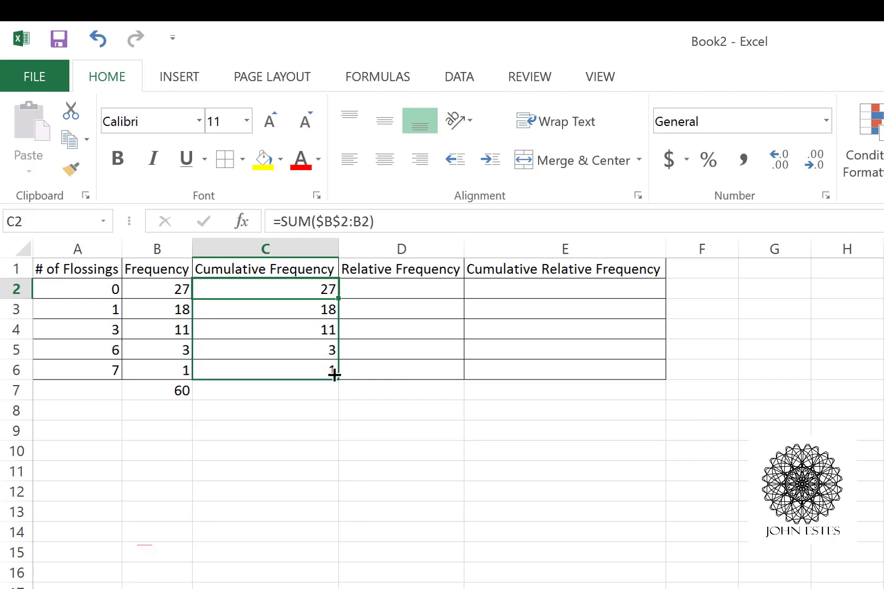
left_click_drag(333, 375, 334, 375)
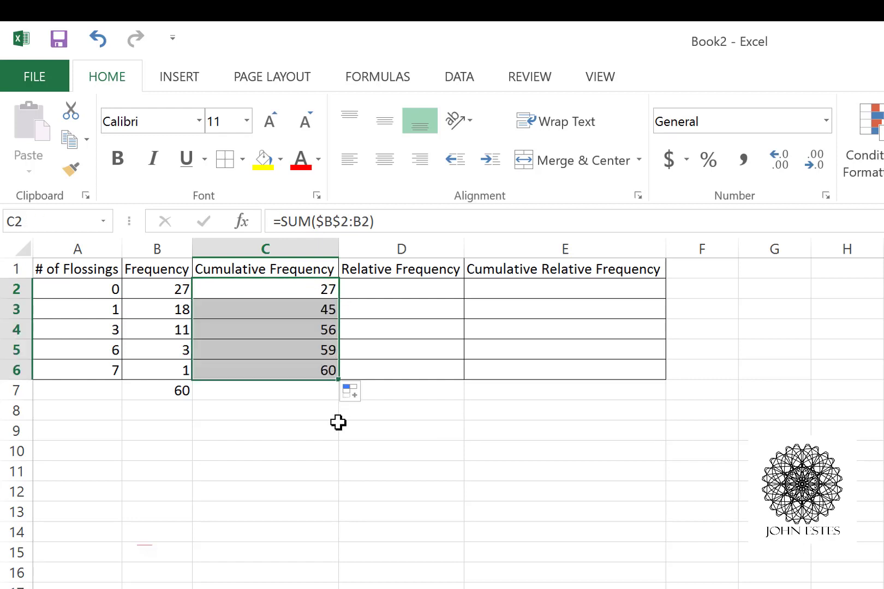
left_click(315, 328)
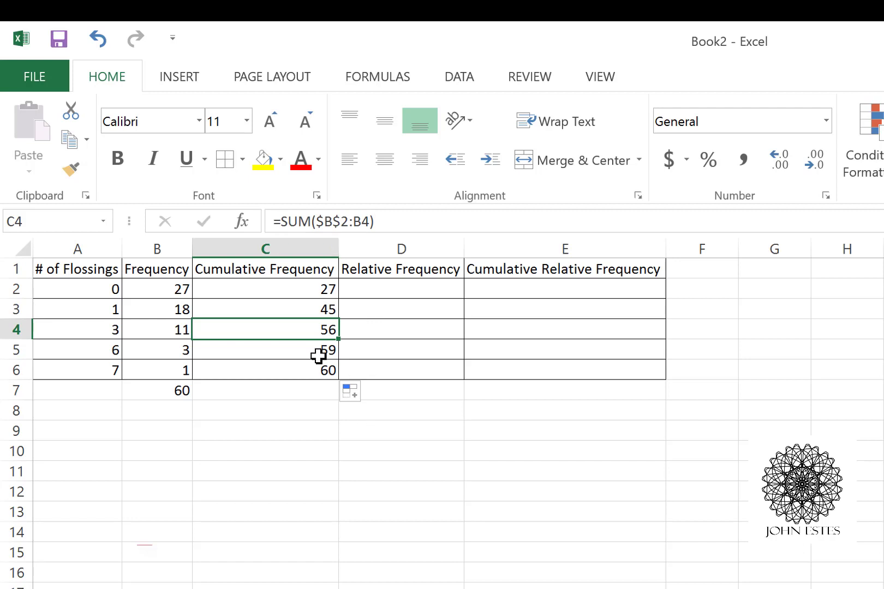
Step: Enter the formula =B2/$B$7 in D2, the first Relative Frequency cell
left_click(394, 288)
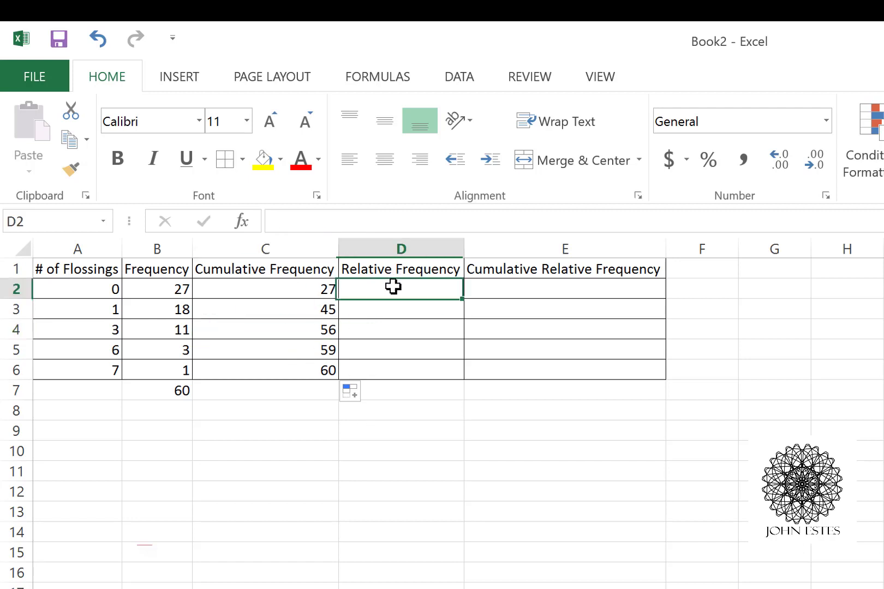
left_click(386, 217)
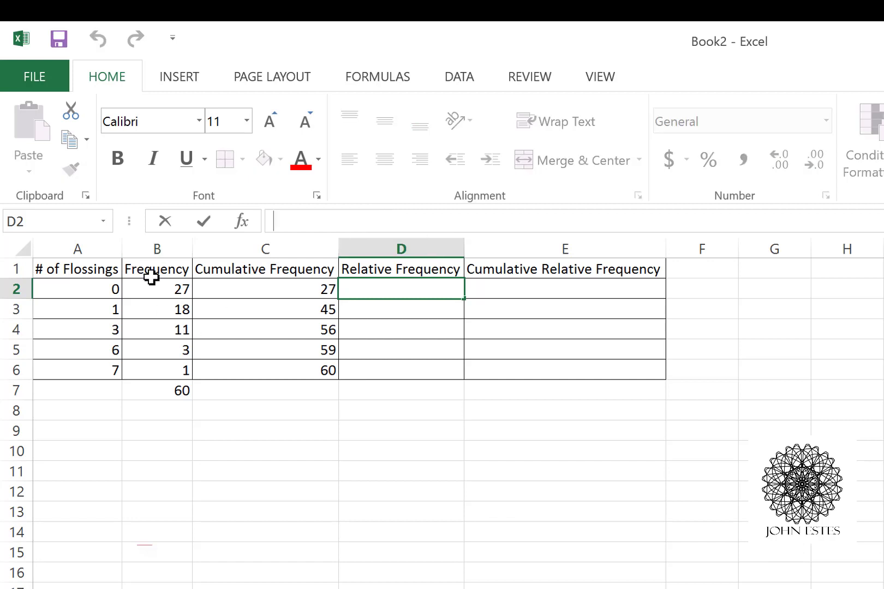
type("=")
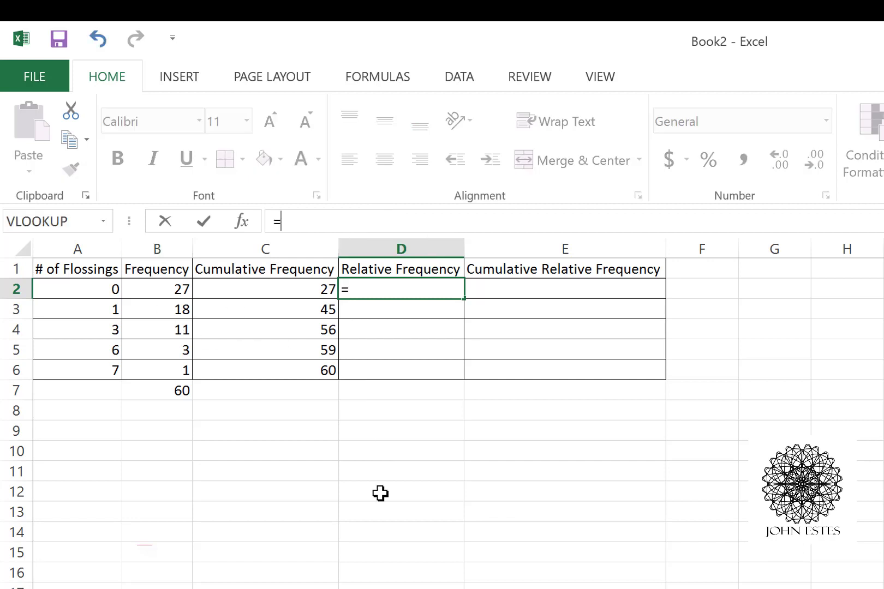
type("B2/$B")
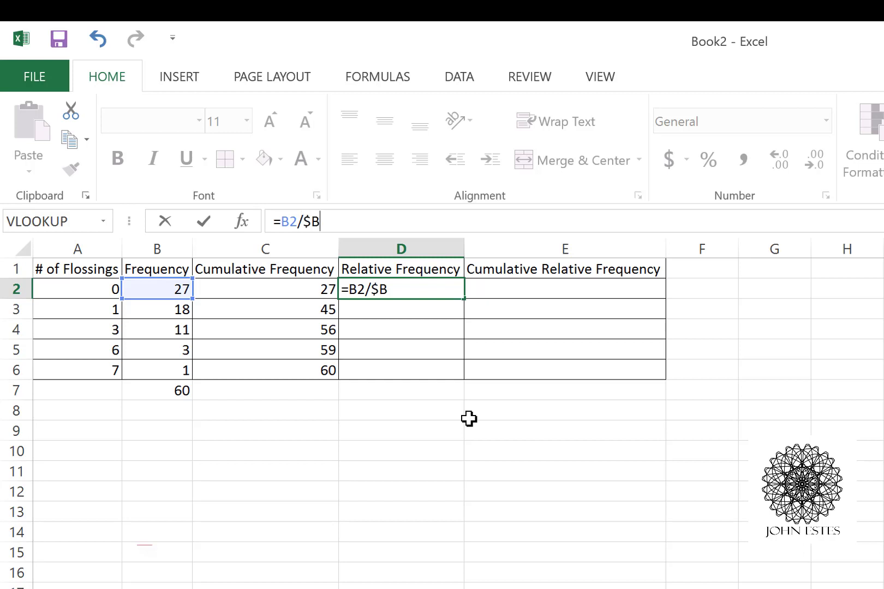
type("$7")
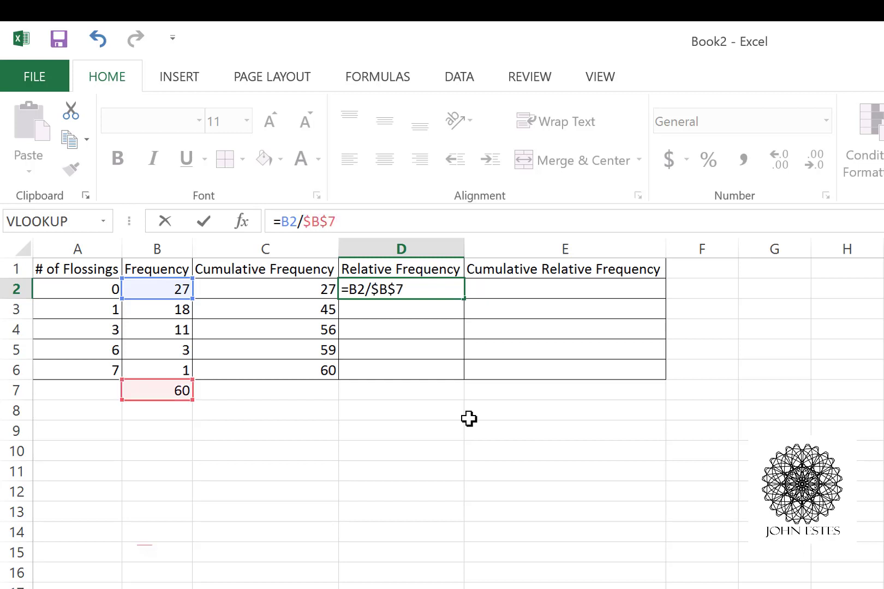
key("Return")
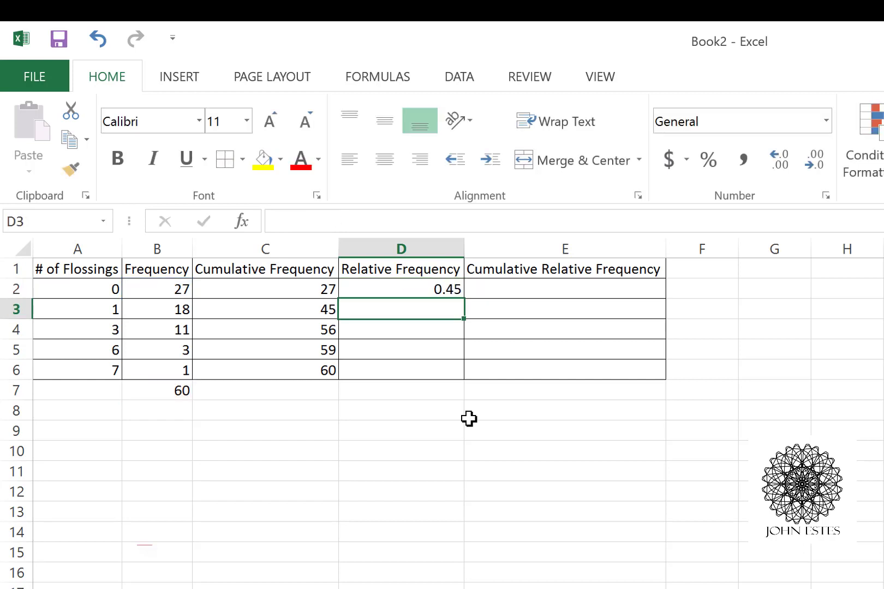
Step: Copy the relative frequency formula from D2 down through D6 and check the formulas in D3 to D6
left_click(434, 289)
left_click_drag(462, 300, 446, 376)
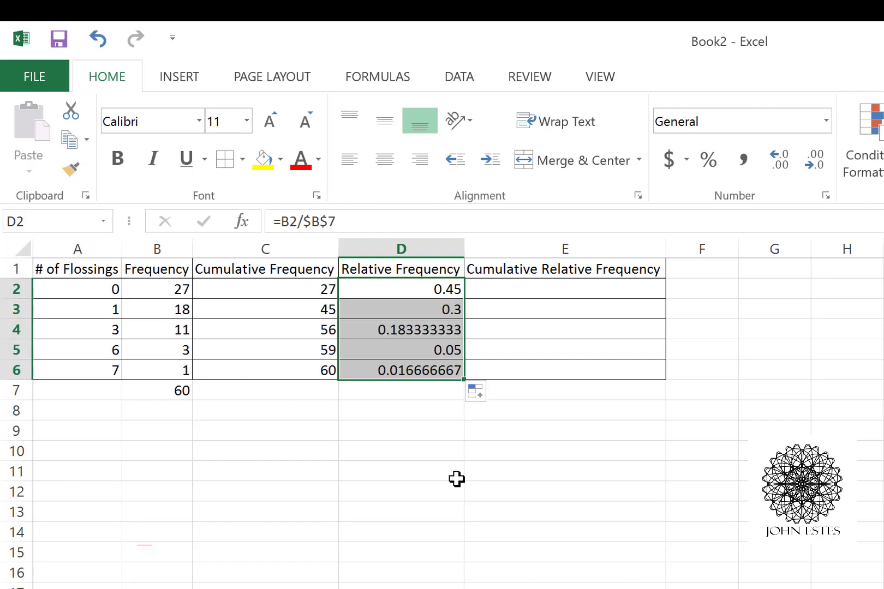
left_click(435, 310)
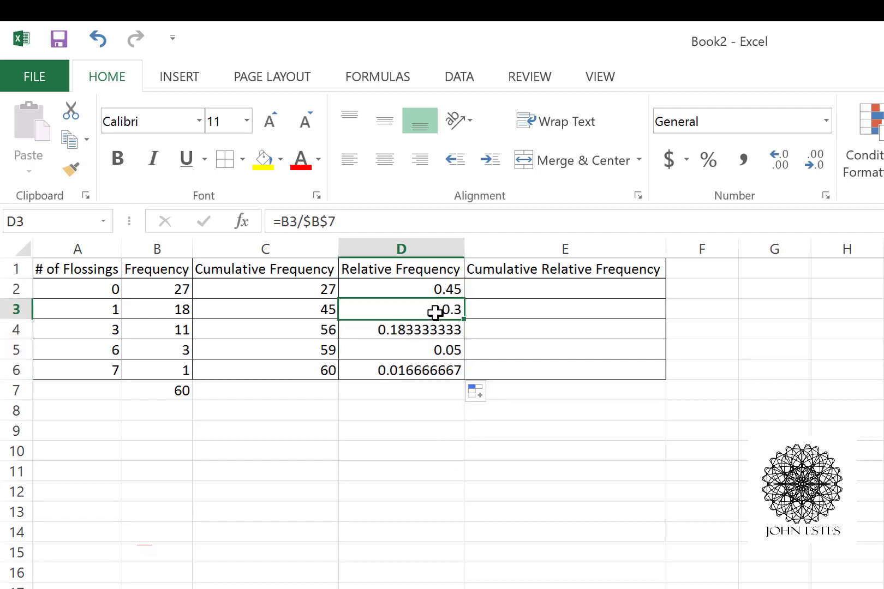
left_click(437, 327)
left_click(438, 349)
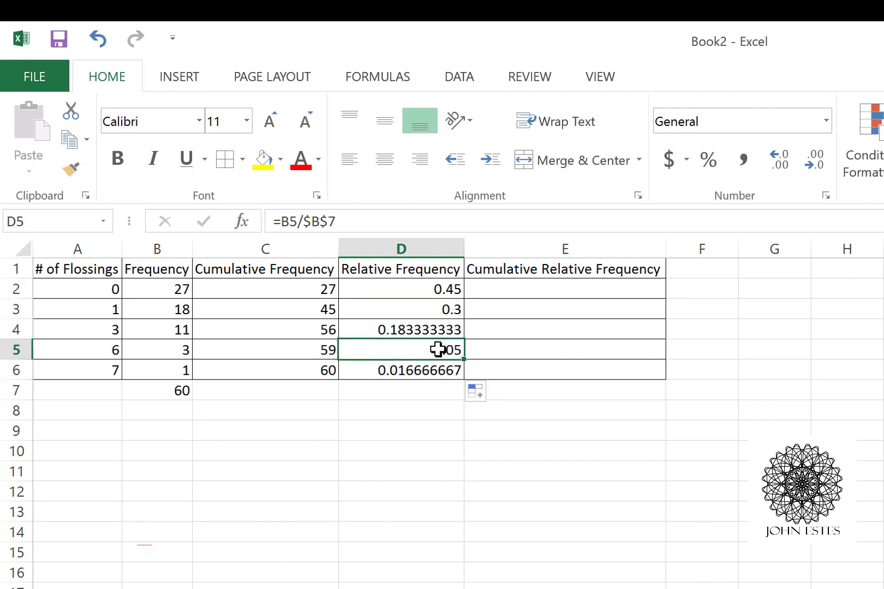
left_click(442, 368)
Step: Enter the formula =C2/$B$7 in E2, the first Cumulative Relative Frequency cell
left_click(515, 288)
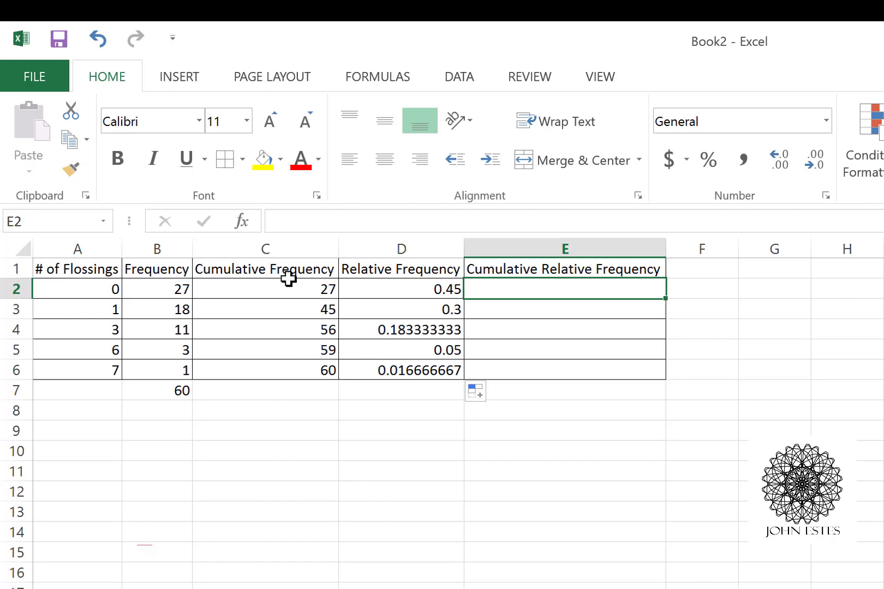
left_click(433, 216)
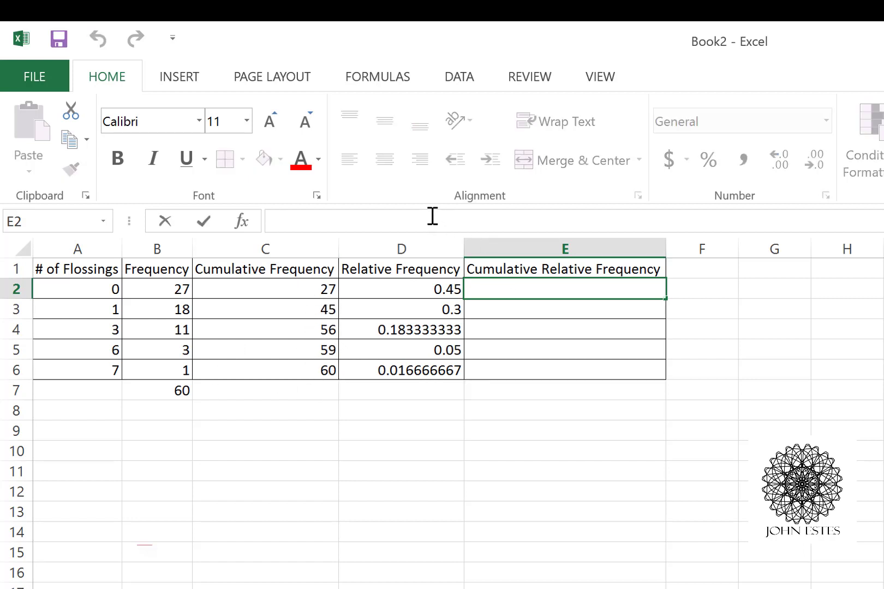
type("=C")
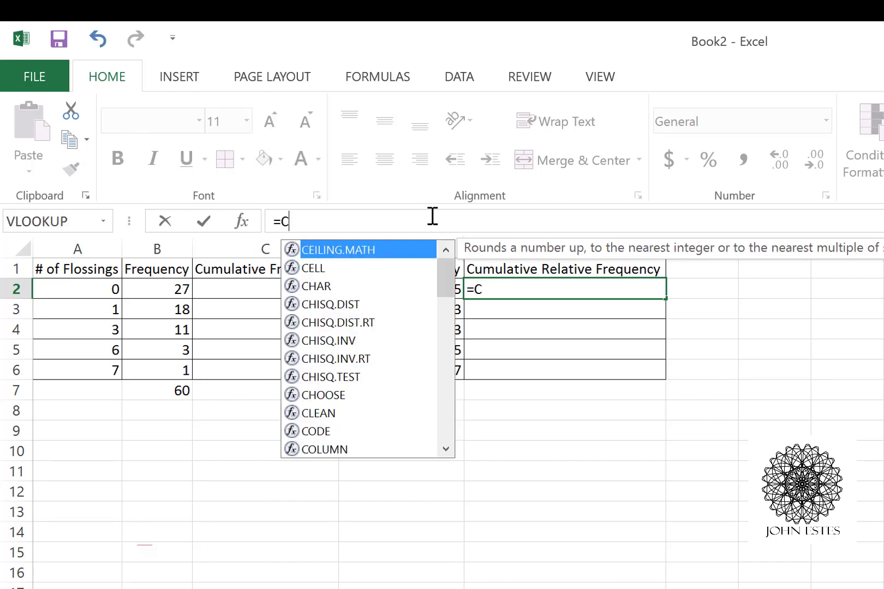
type("2/$B$")
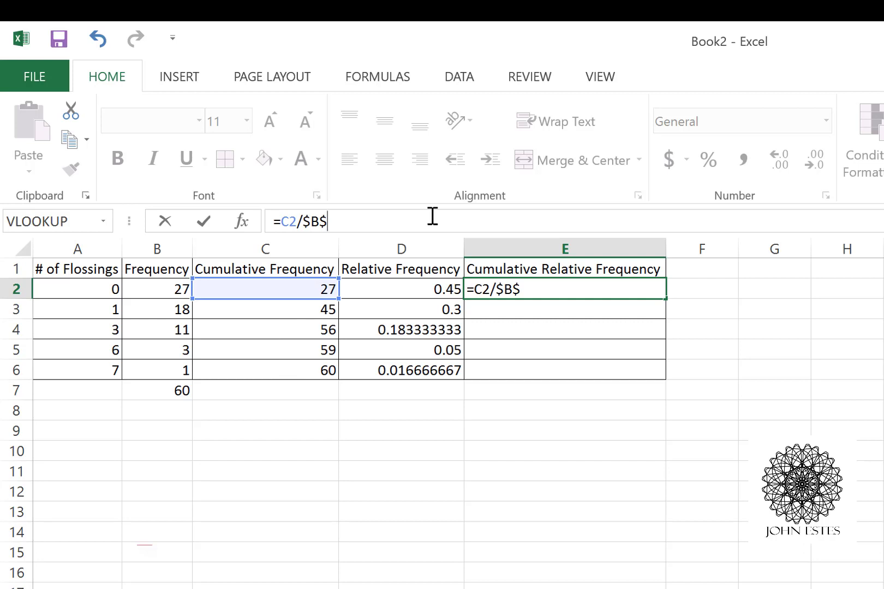
type("7")
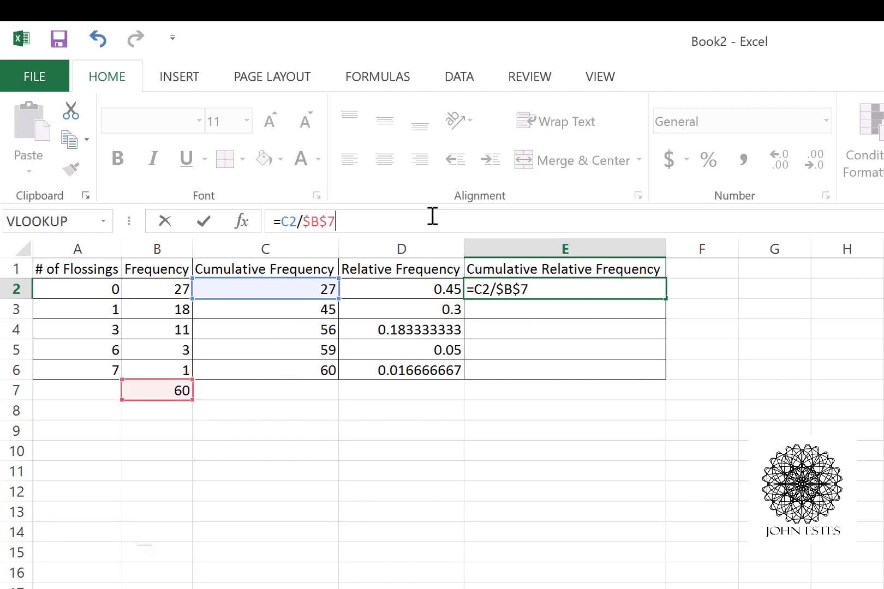
key("Return")
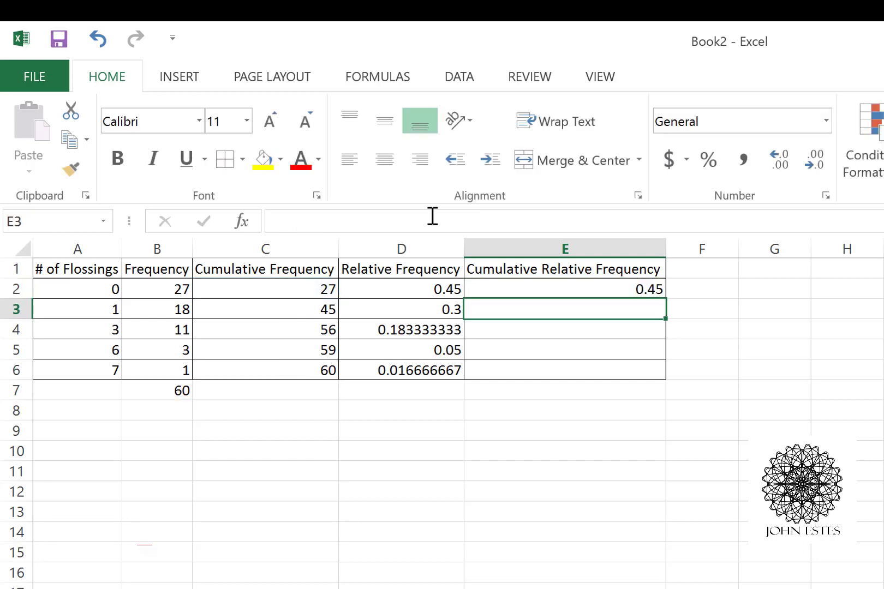
Step: Copy the cumulative relative frequency formula from E2 down through E6, and review the formulas in D5, E4, B7 and D2
left_click(610, 290)
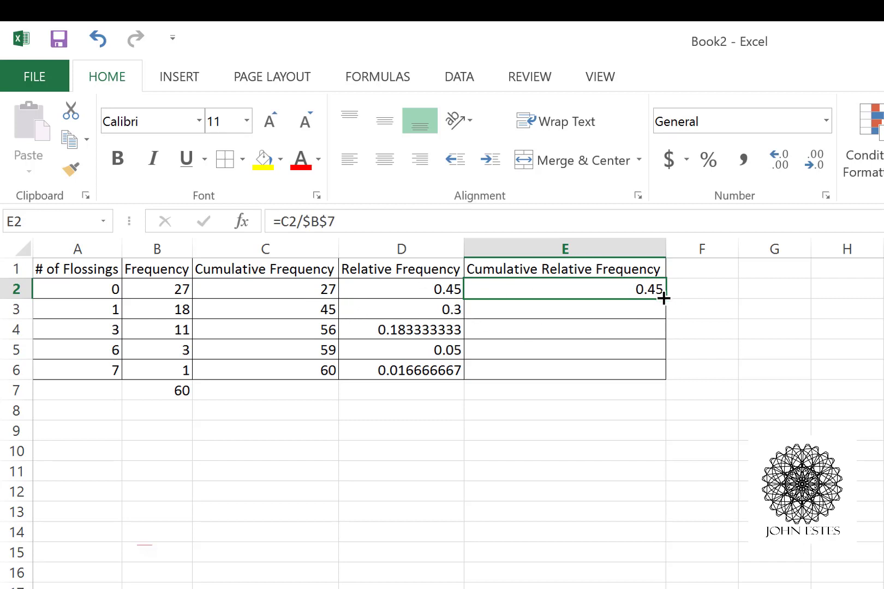
left_click_drag(663, 298, 664, 377)
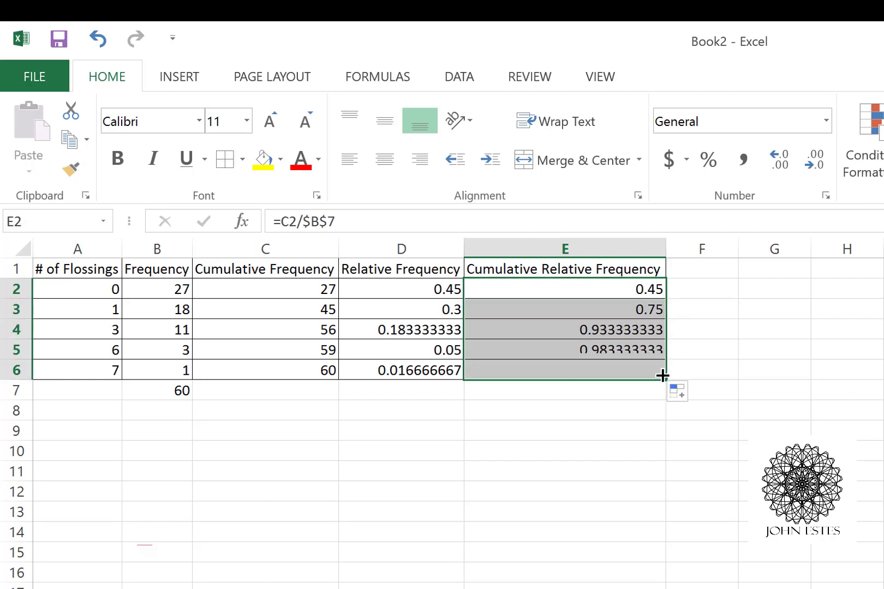
left_click(567, 401)
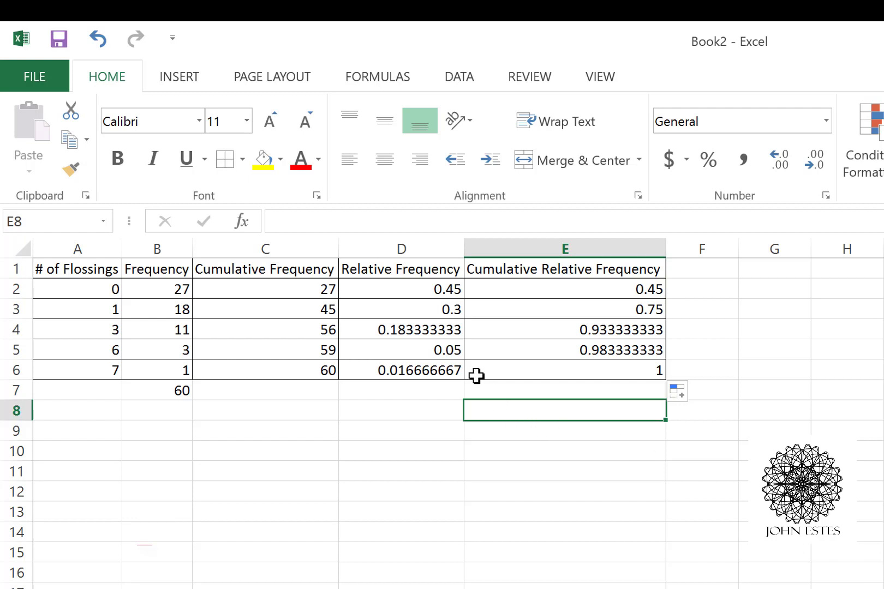
left_click(449, 353)
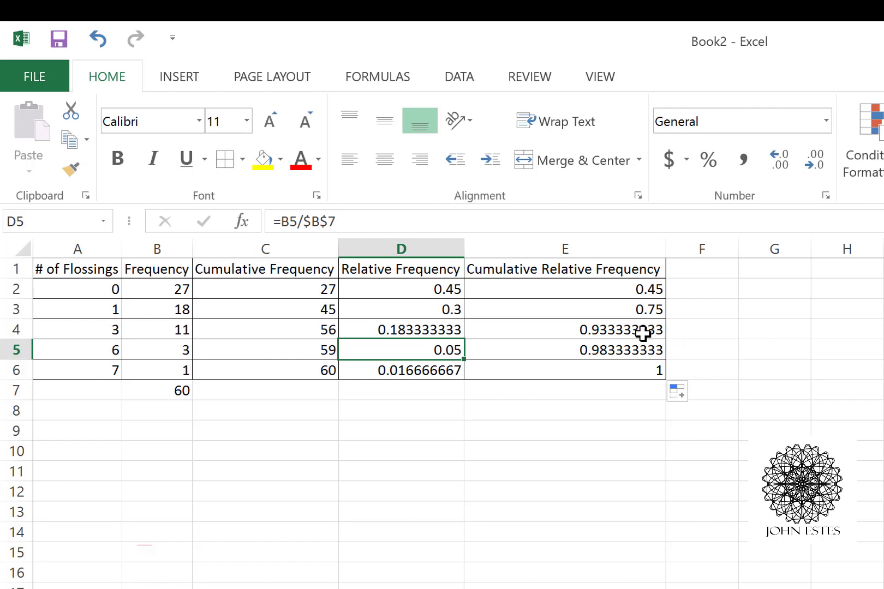
left_click(644, 333)
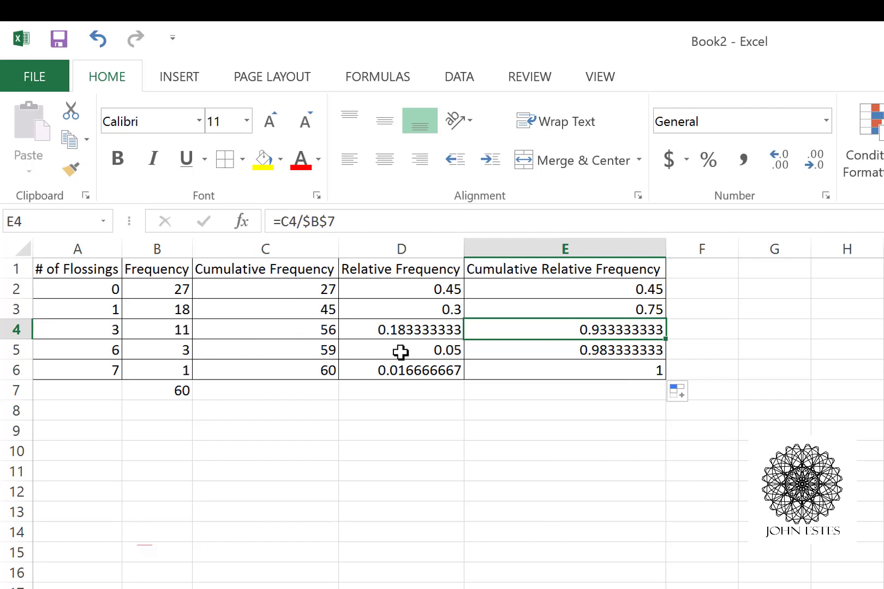
left_click(183, 394)
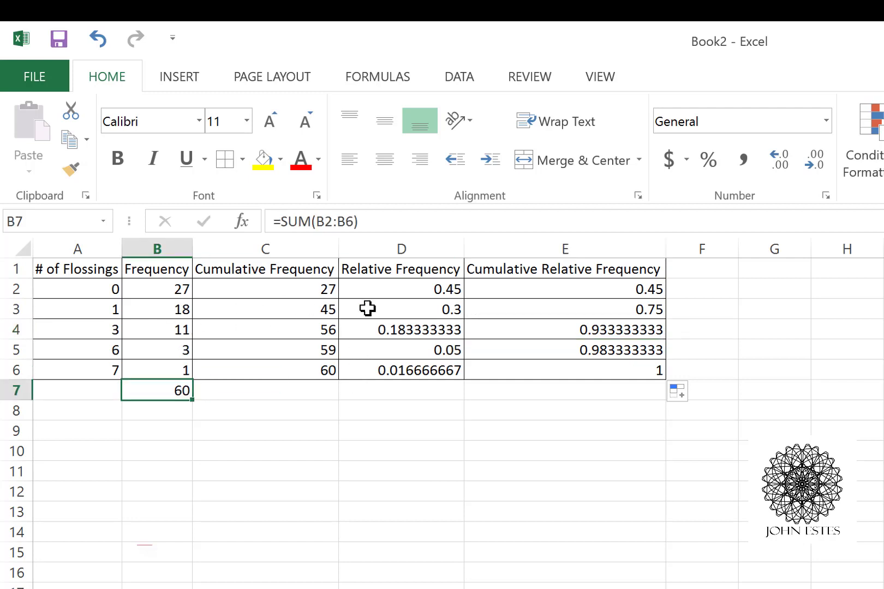
left_click(398, 293)
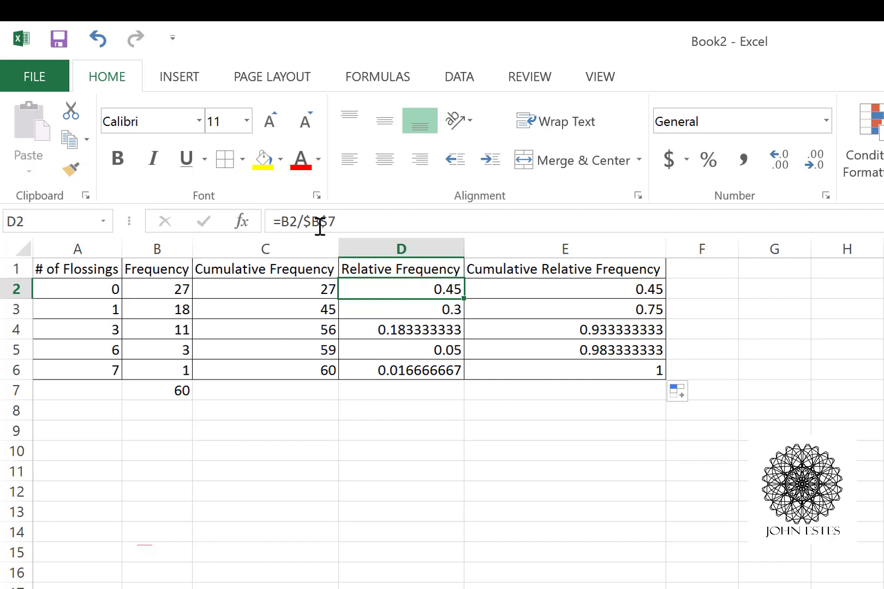